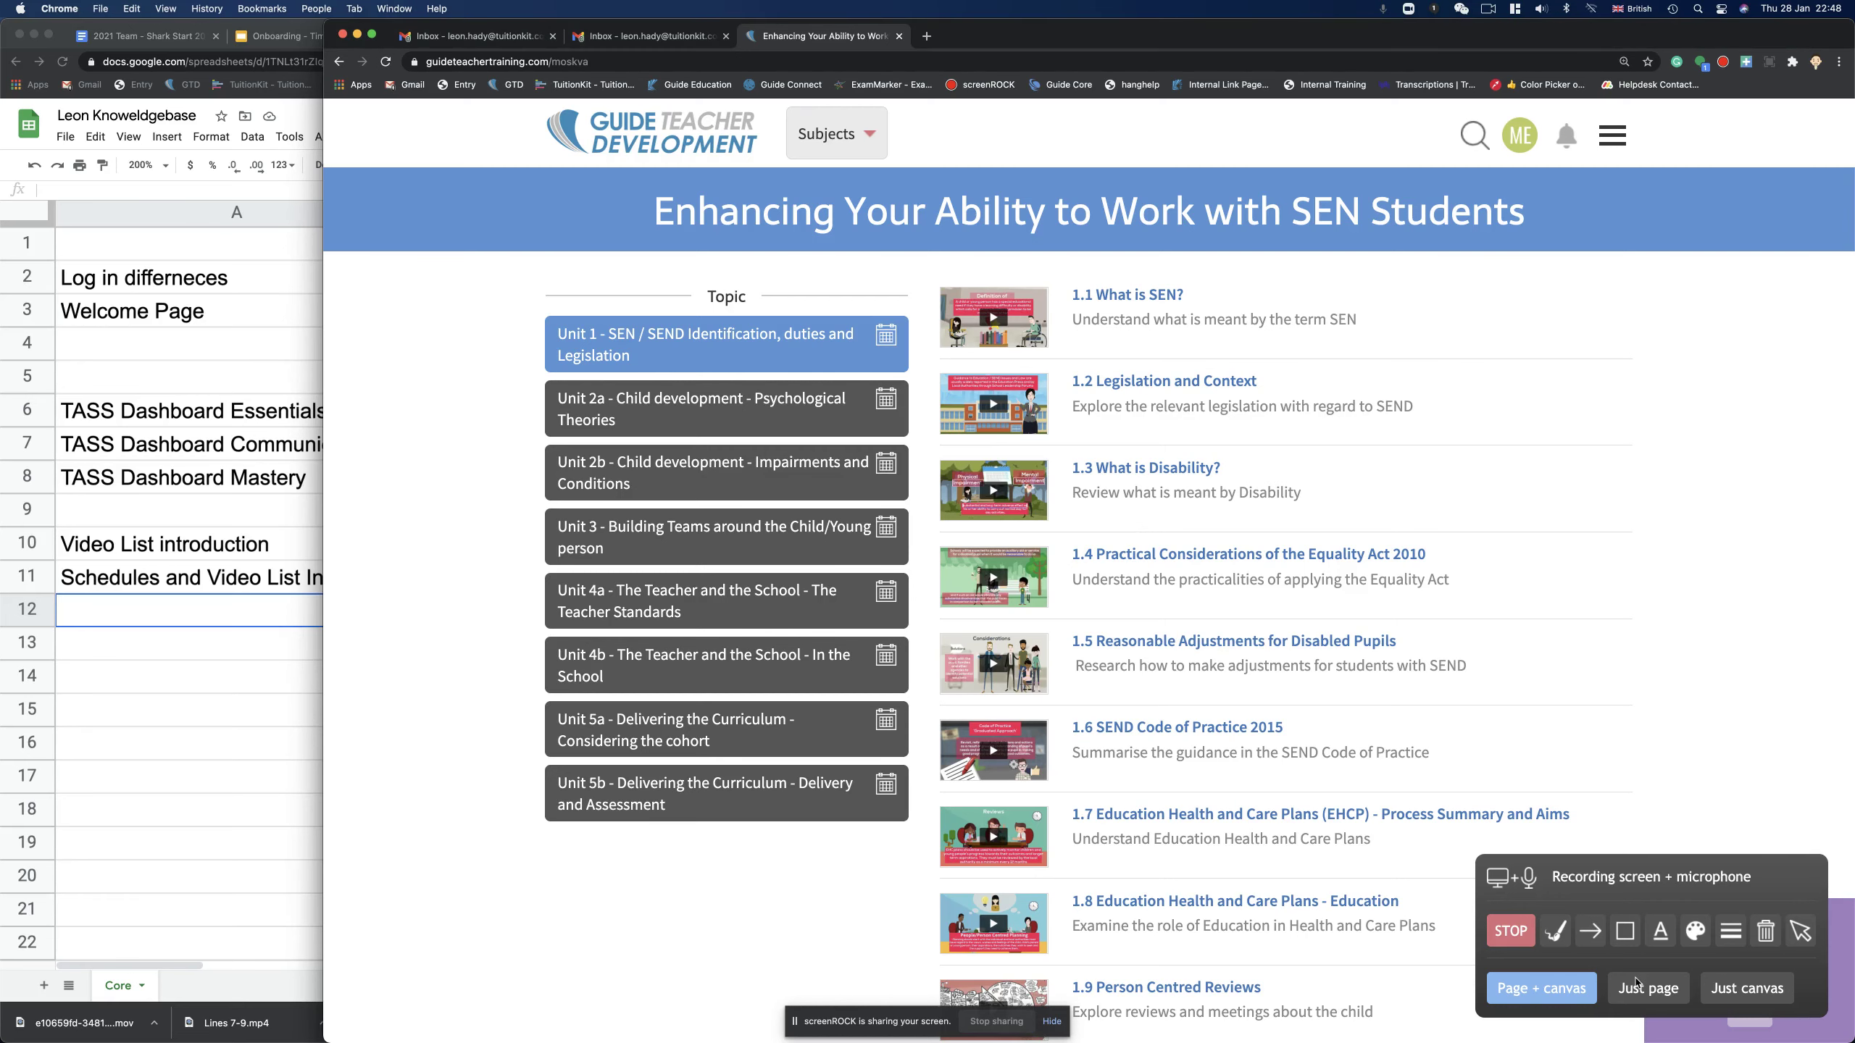
Open the '1.1 What is SEN?' lesson video from the SEN students course page
left_click(1638, 987)
left_click(1110, 295)
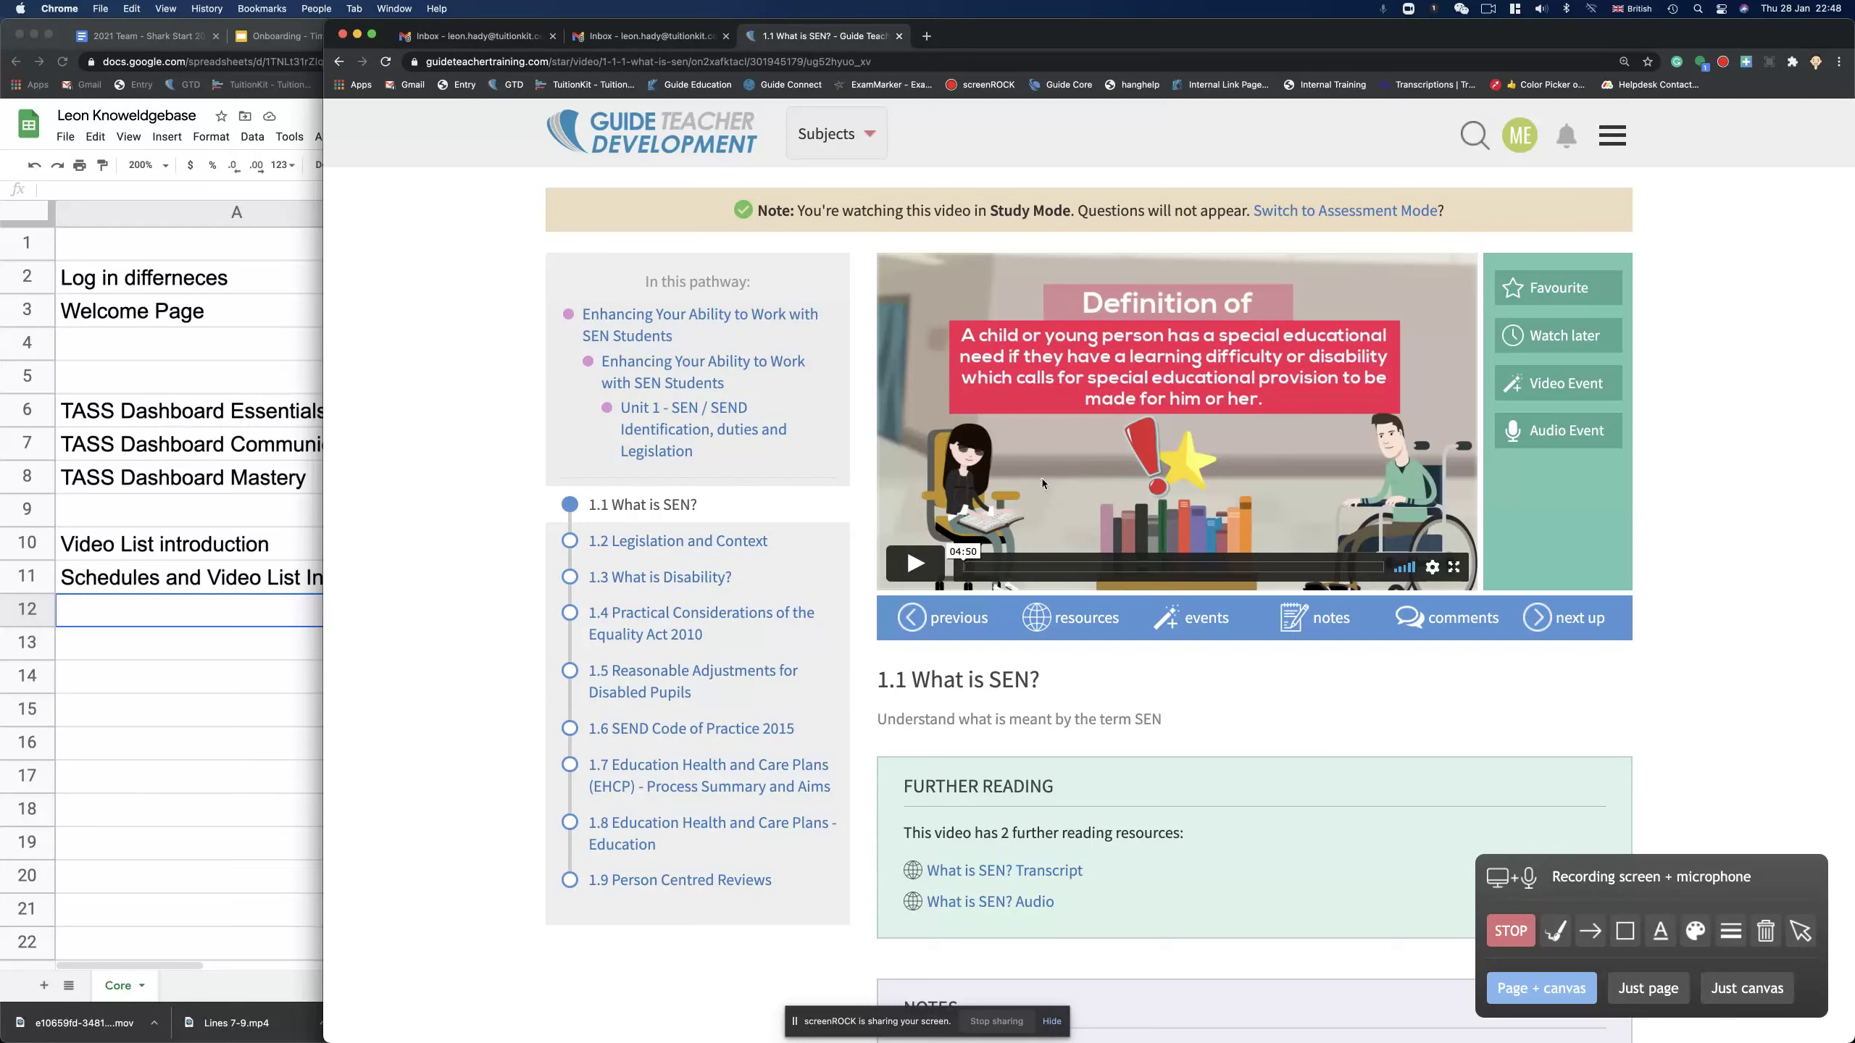
Play the What is SEN? video and pause it at 00:01
left_click(1648, 987)
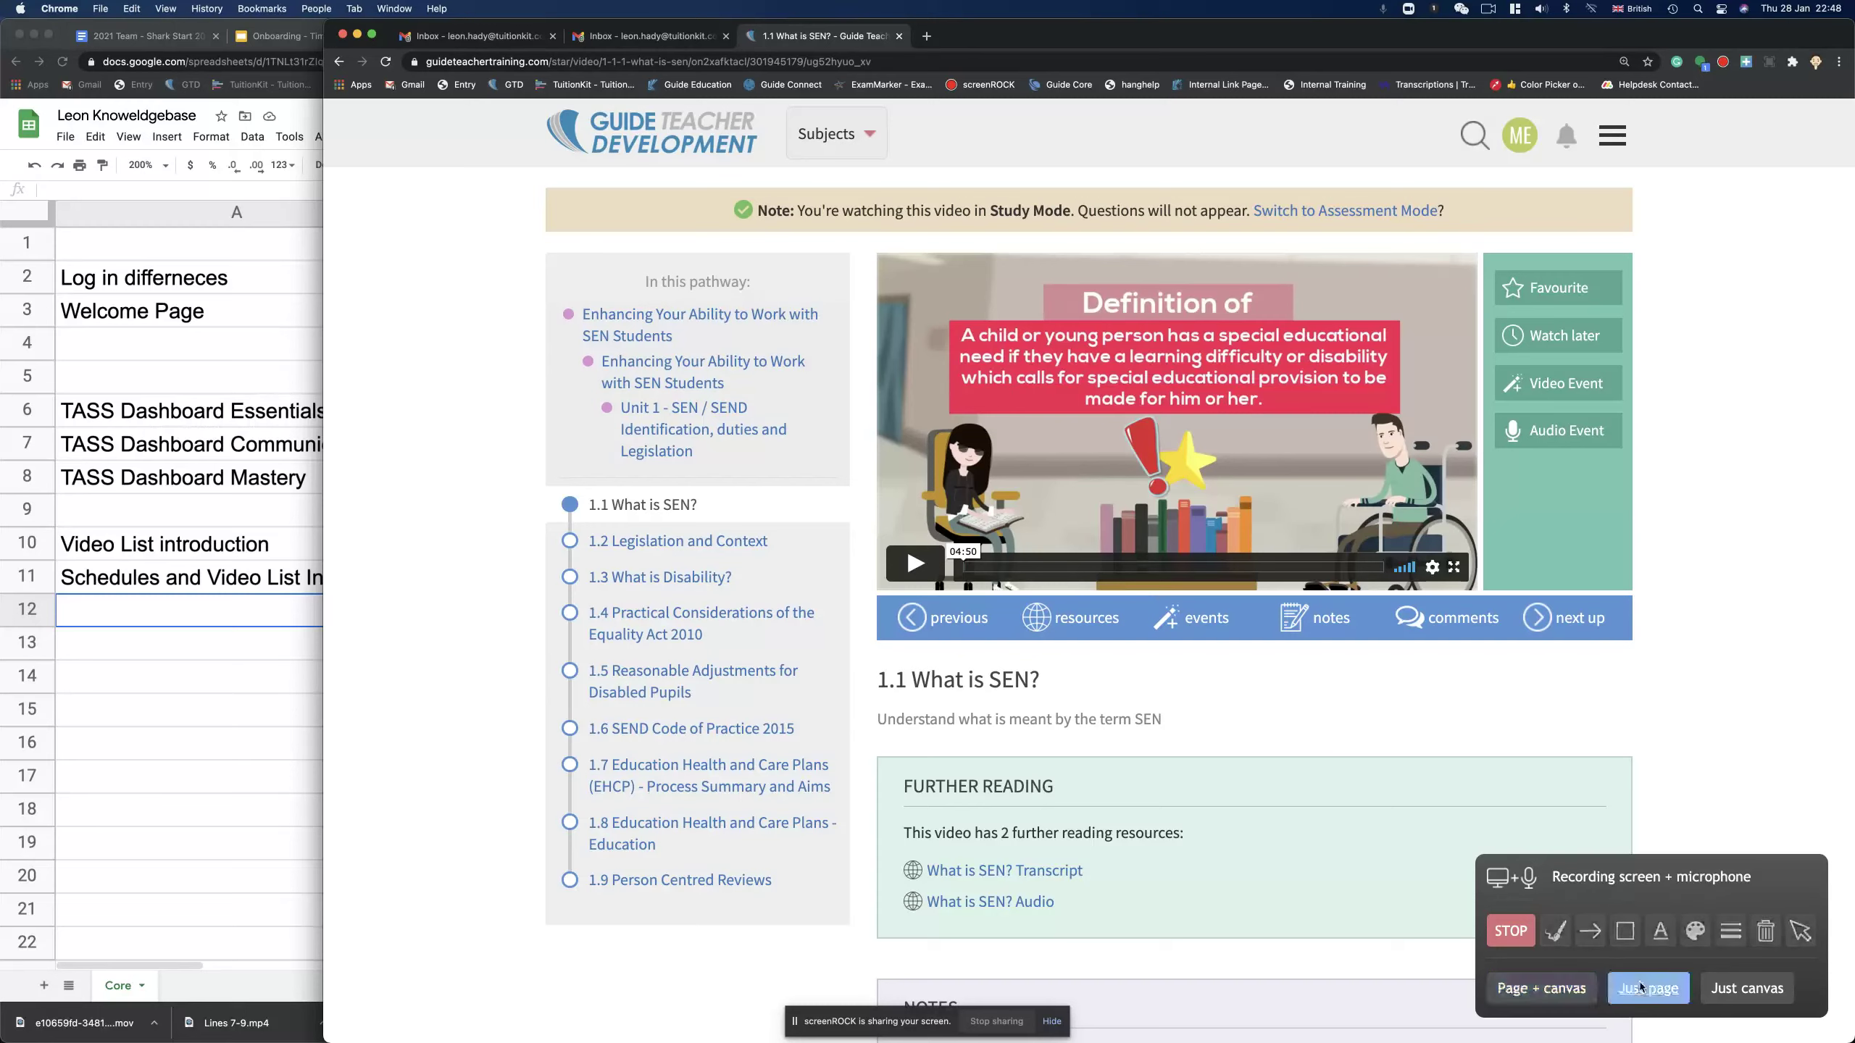
left_click(911, 571)
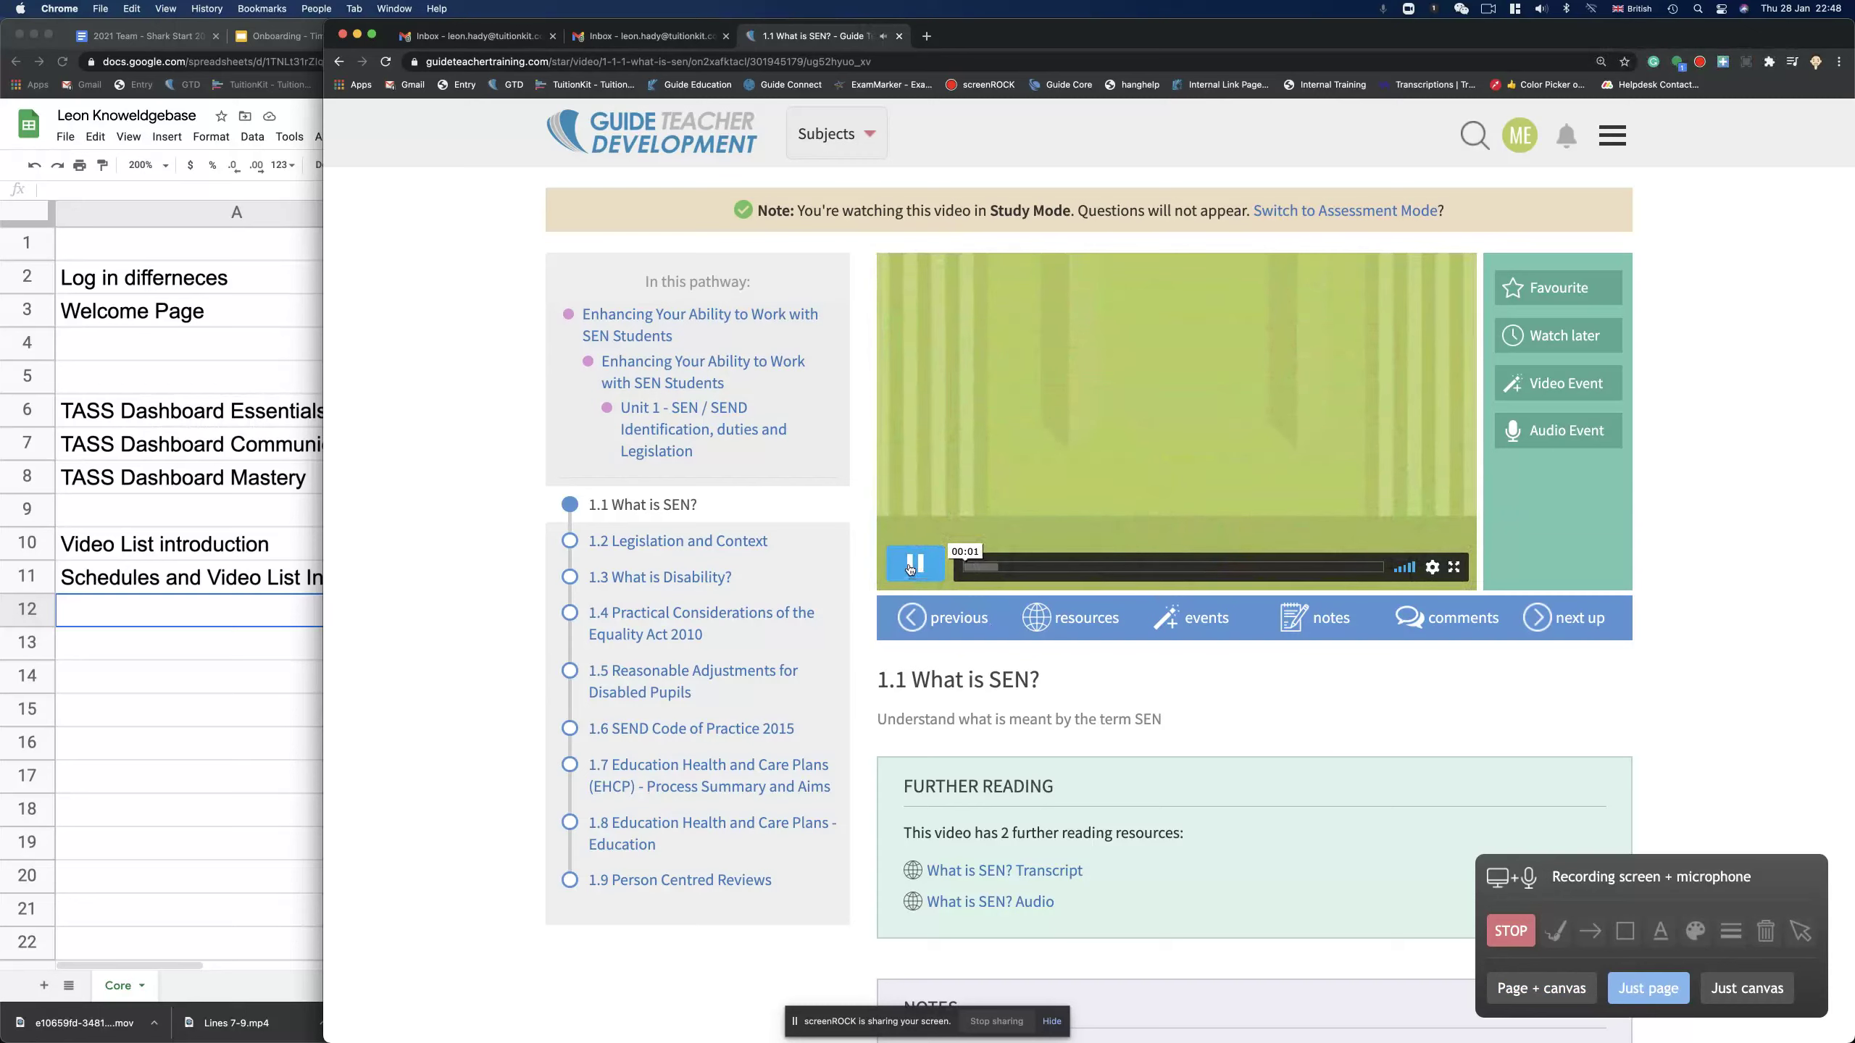
left_click(913, 569)
scroll(968, 662, "down", 1)
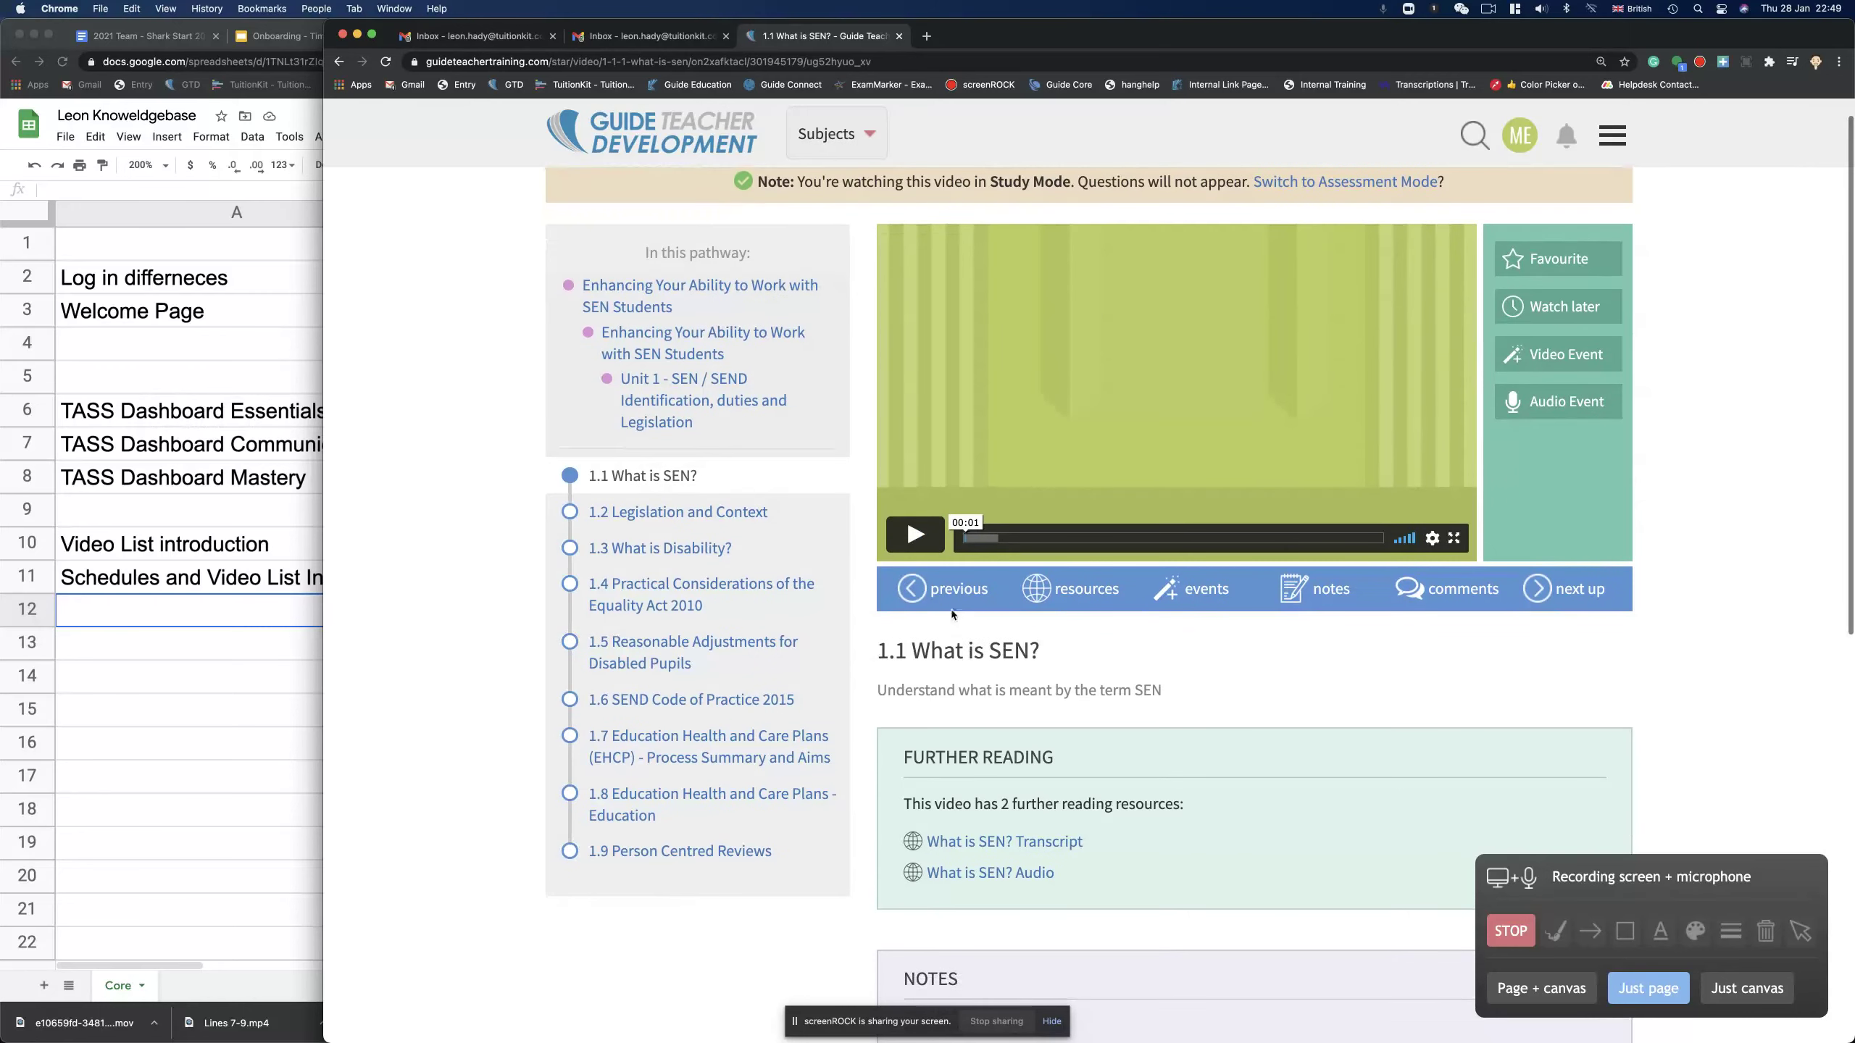
scroll(949, 641, "up", 1)
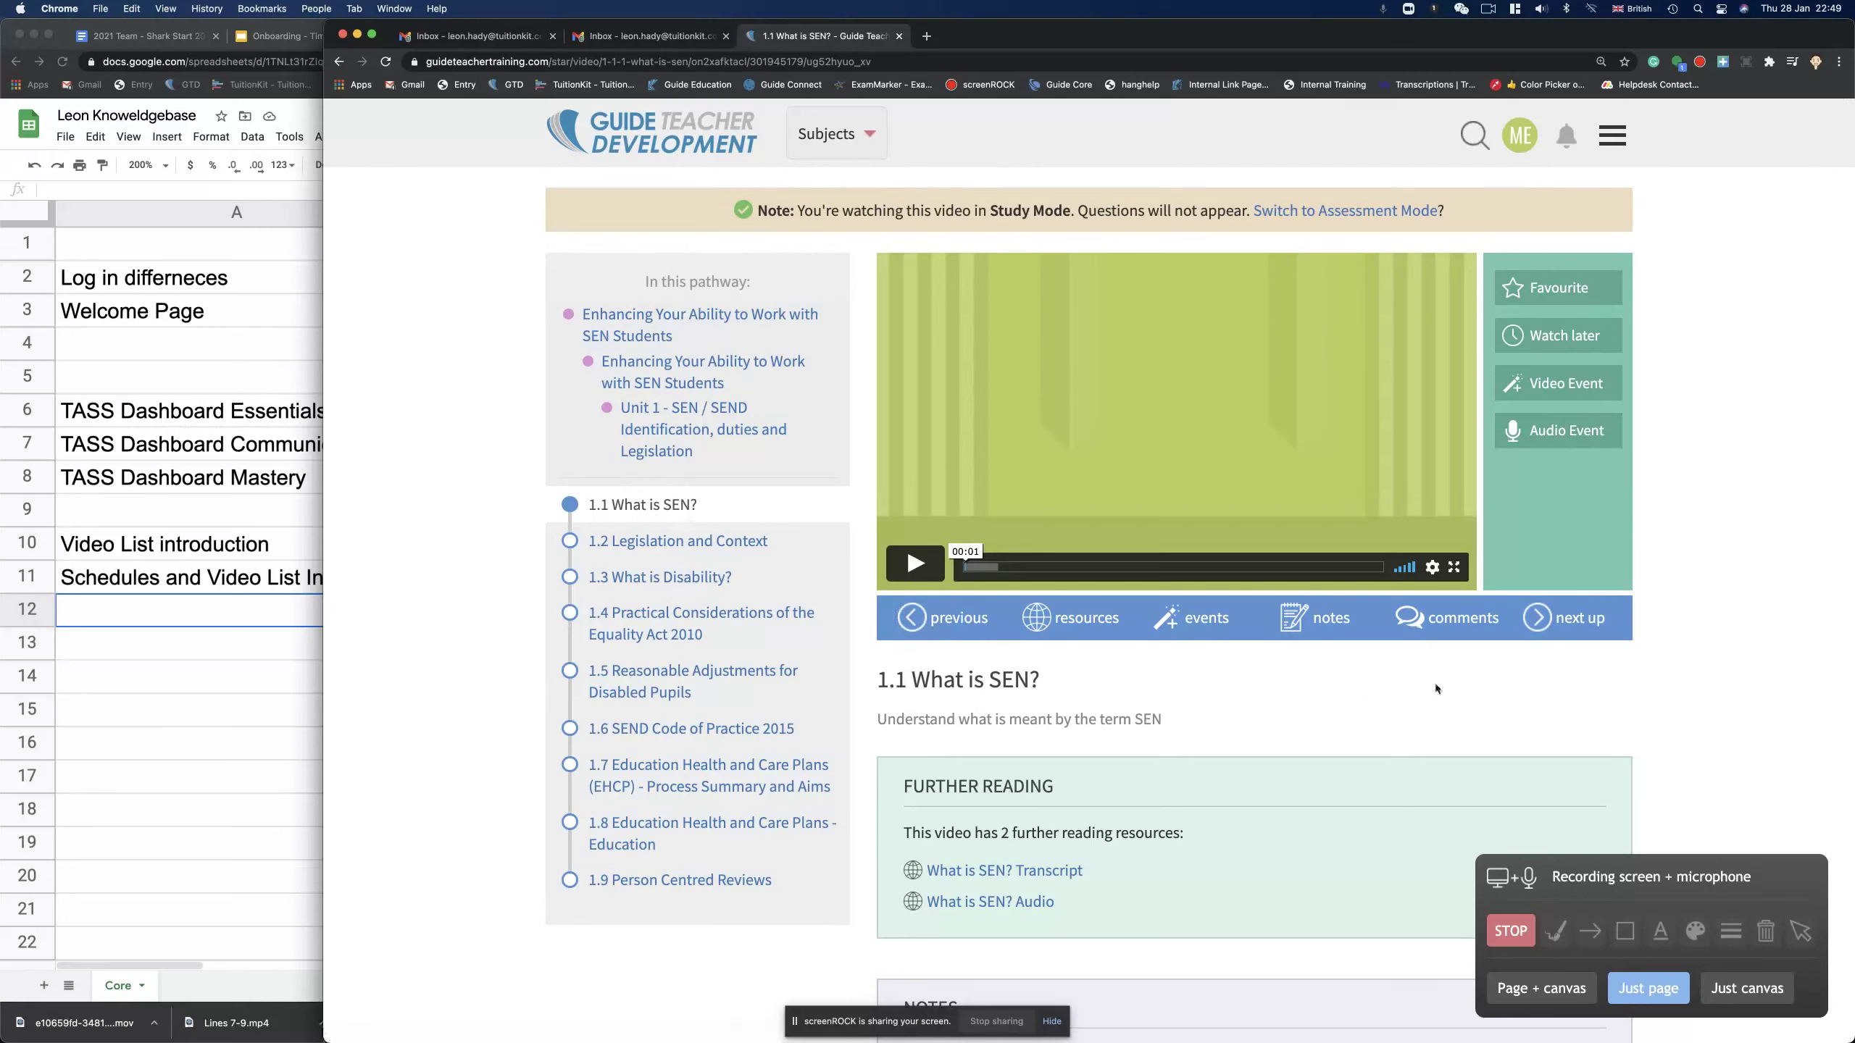
Load lesson 1.2 Legislation and Context using the 'next up' link
left_click(1577, 632)
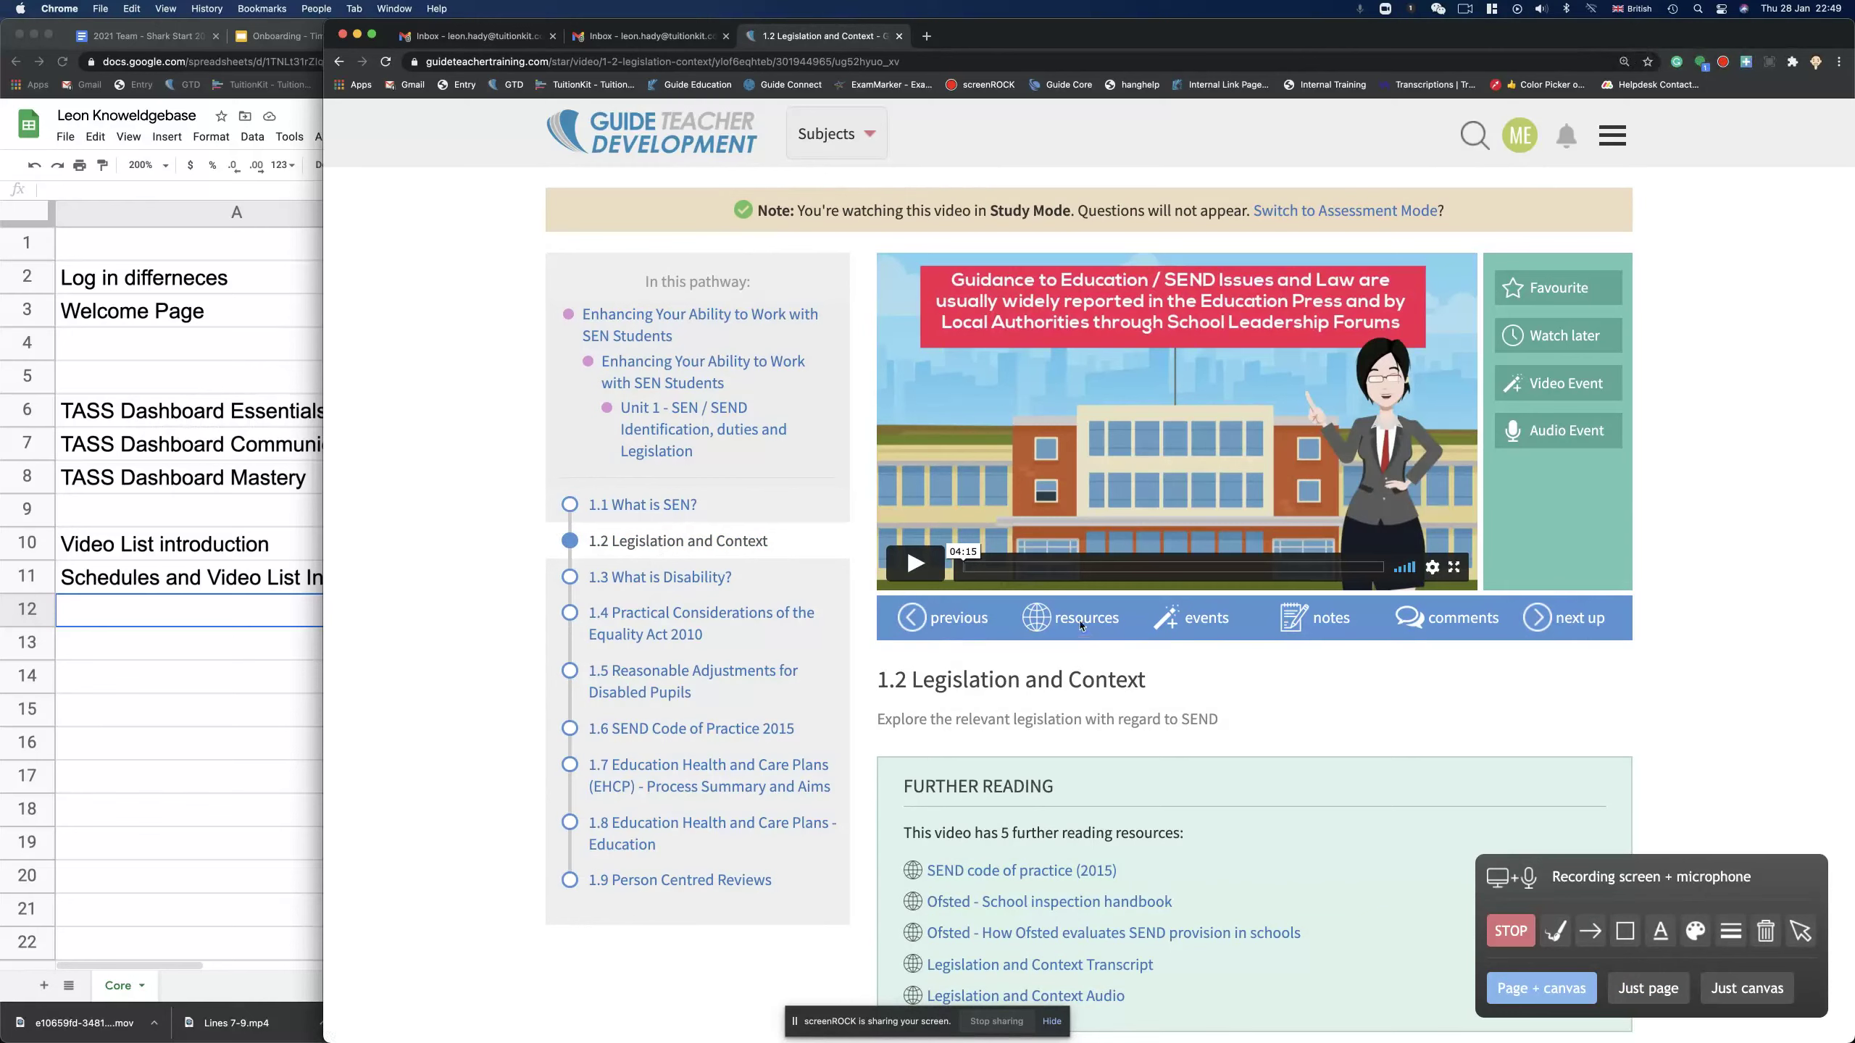
left_click(1648, 987)
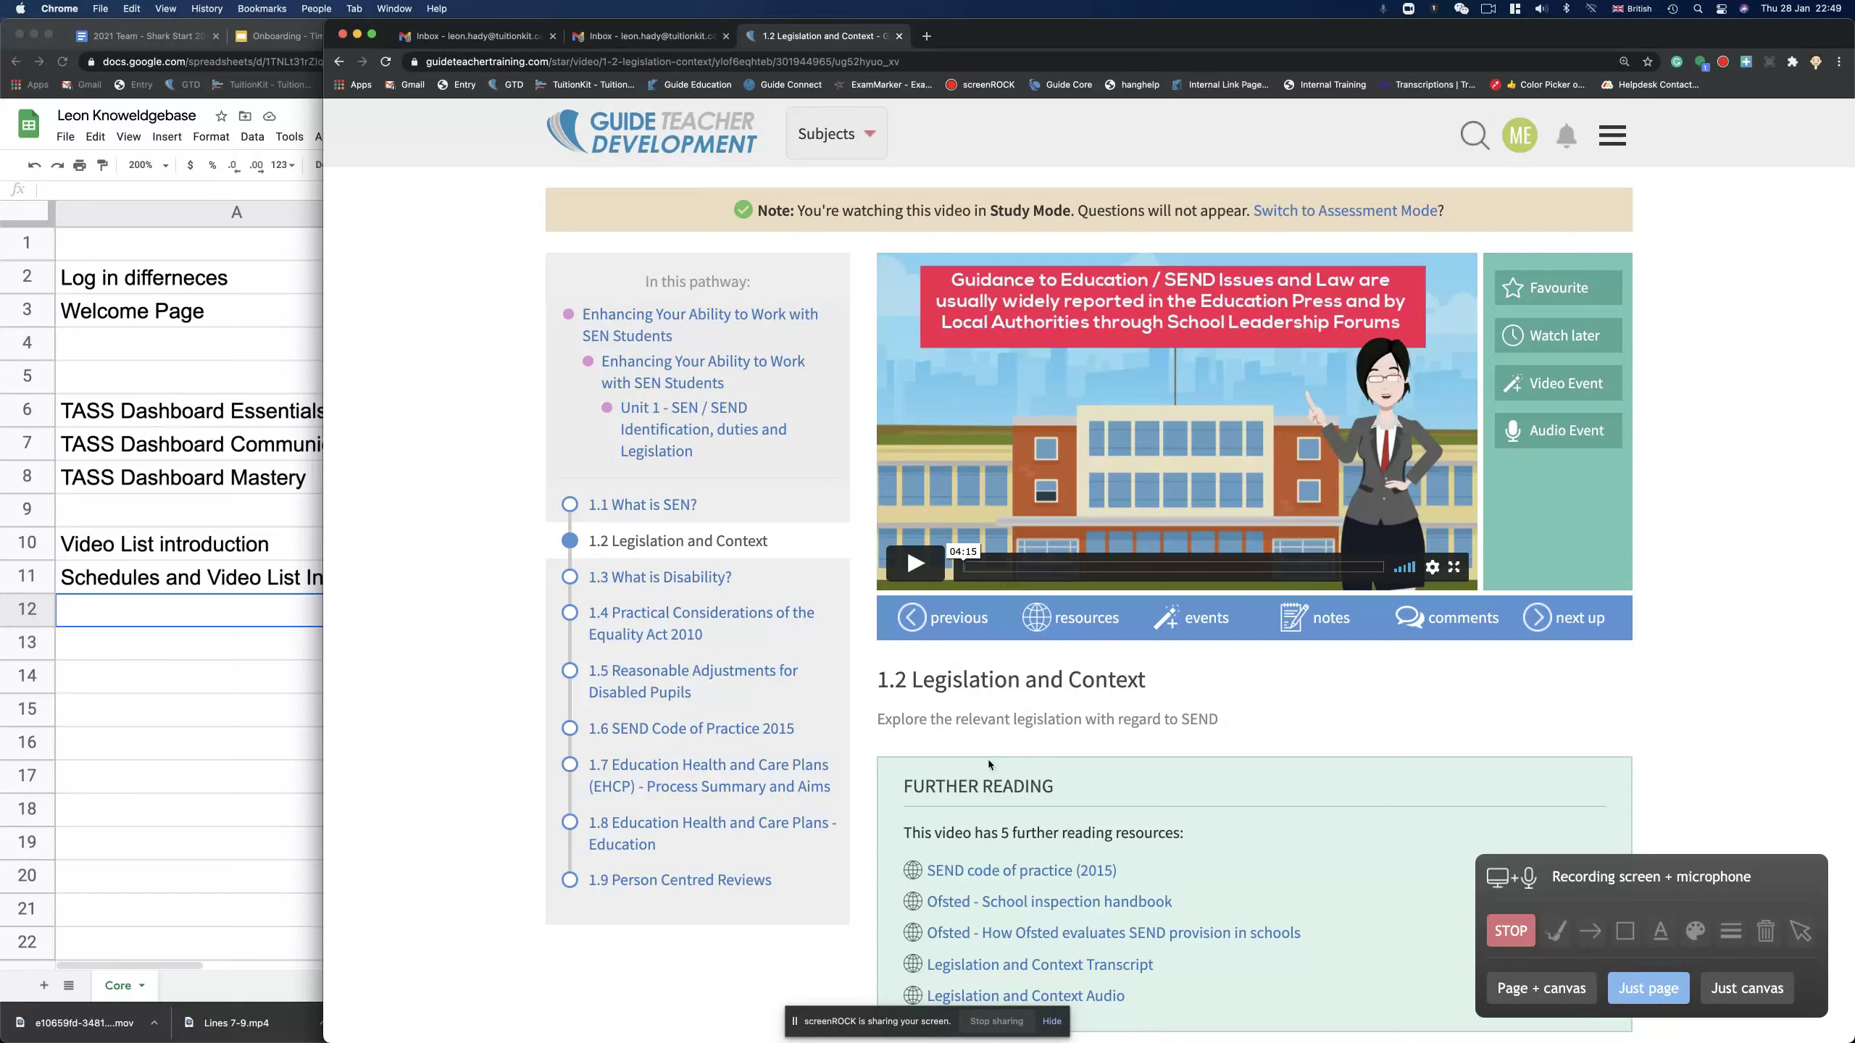
scroll(1022, 783, "down", 1)
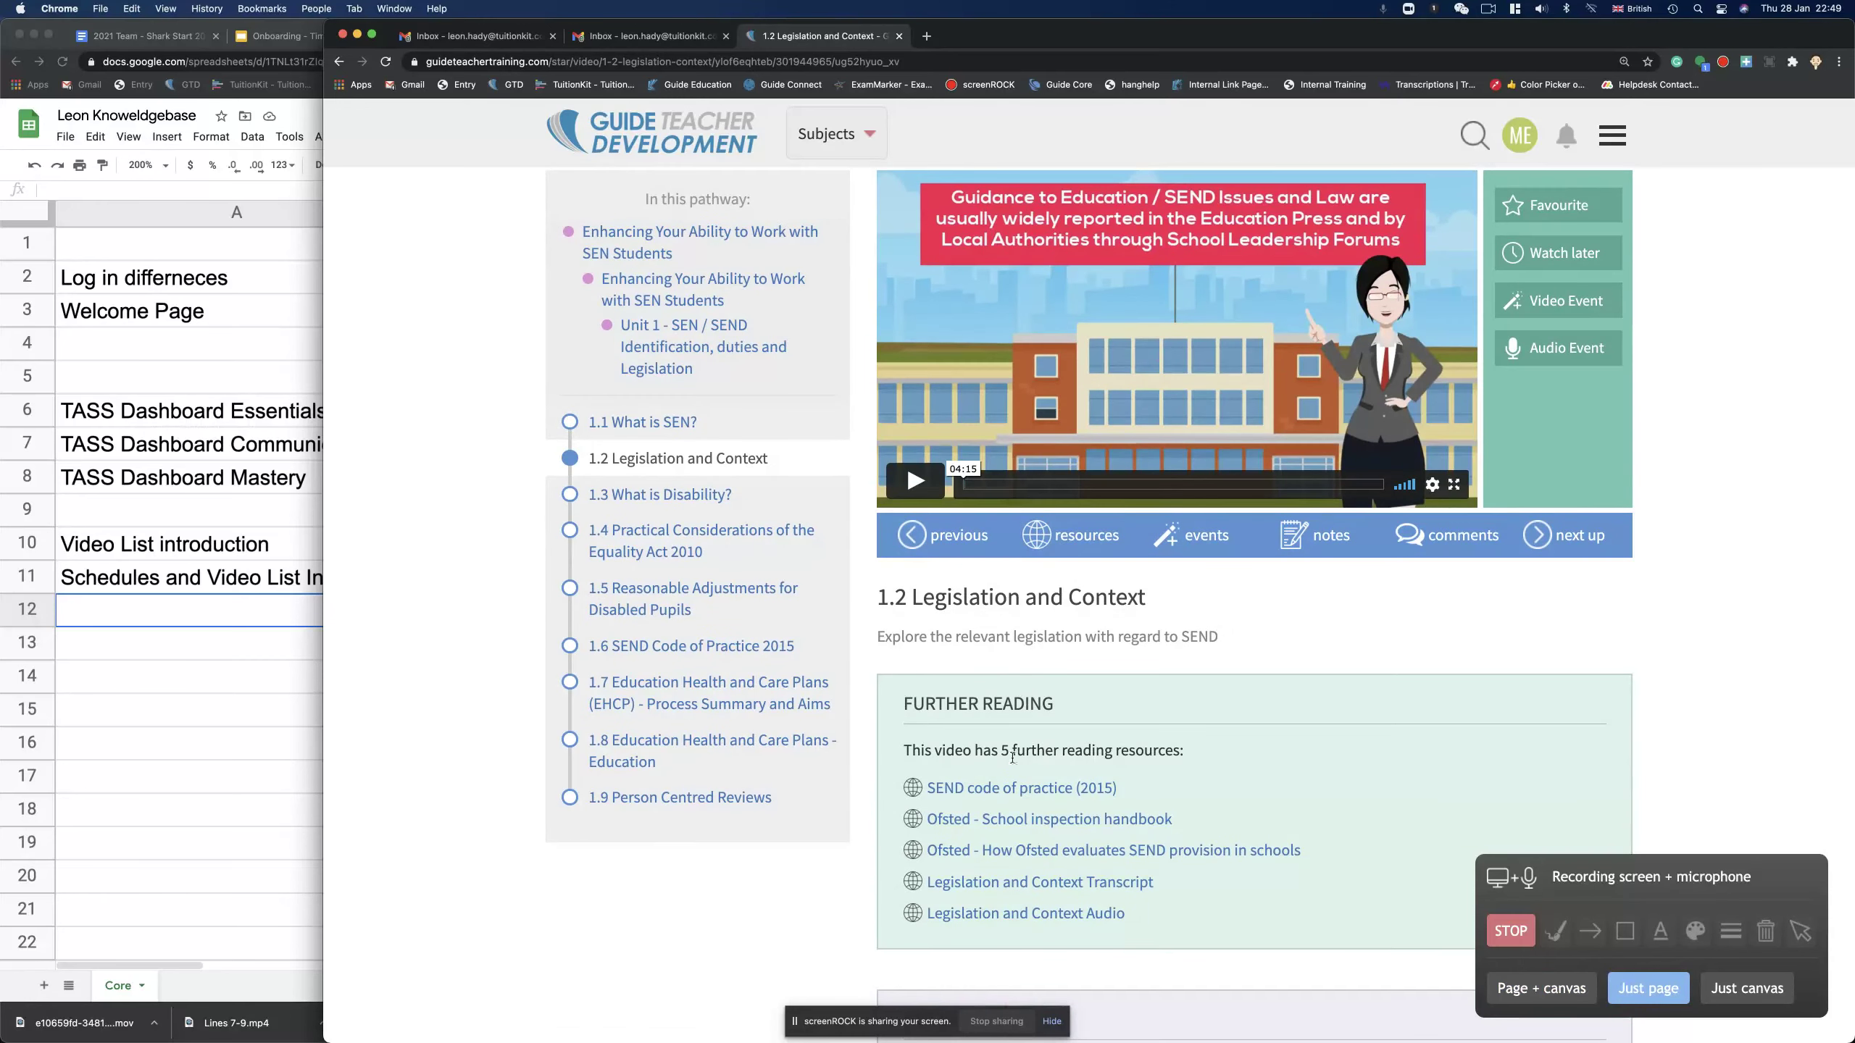
scroll(1328, 707, "down", 3)
scroll(1327, 702, "down", 2)
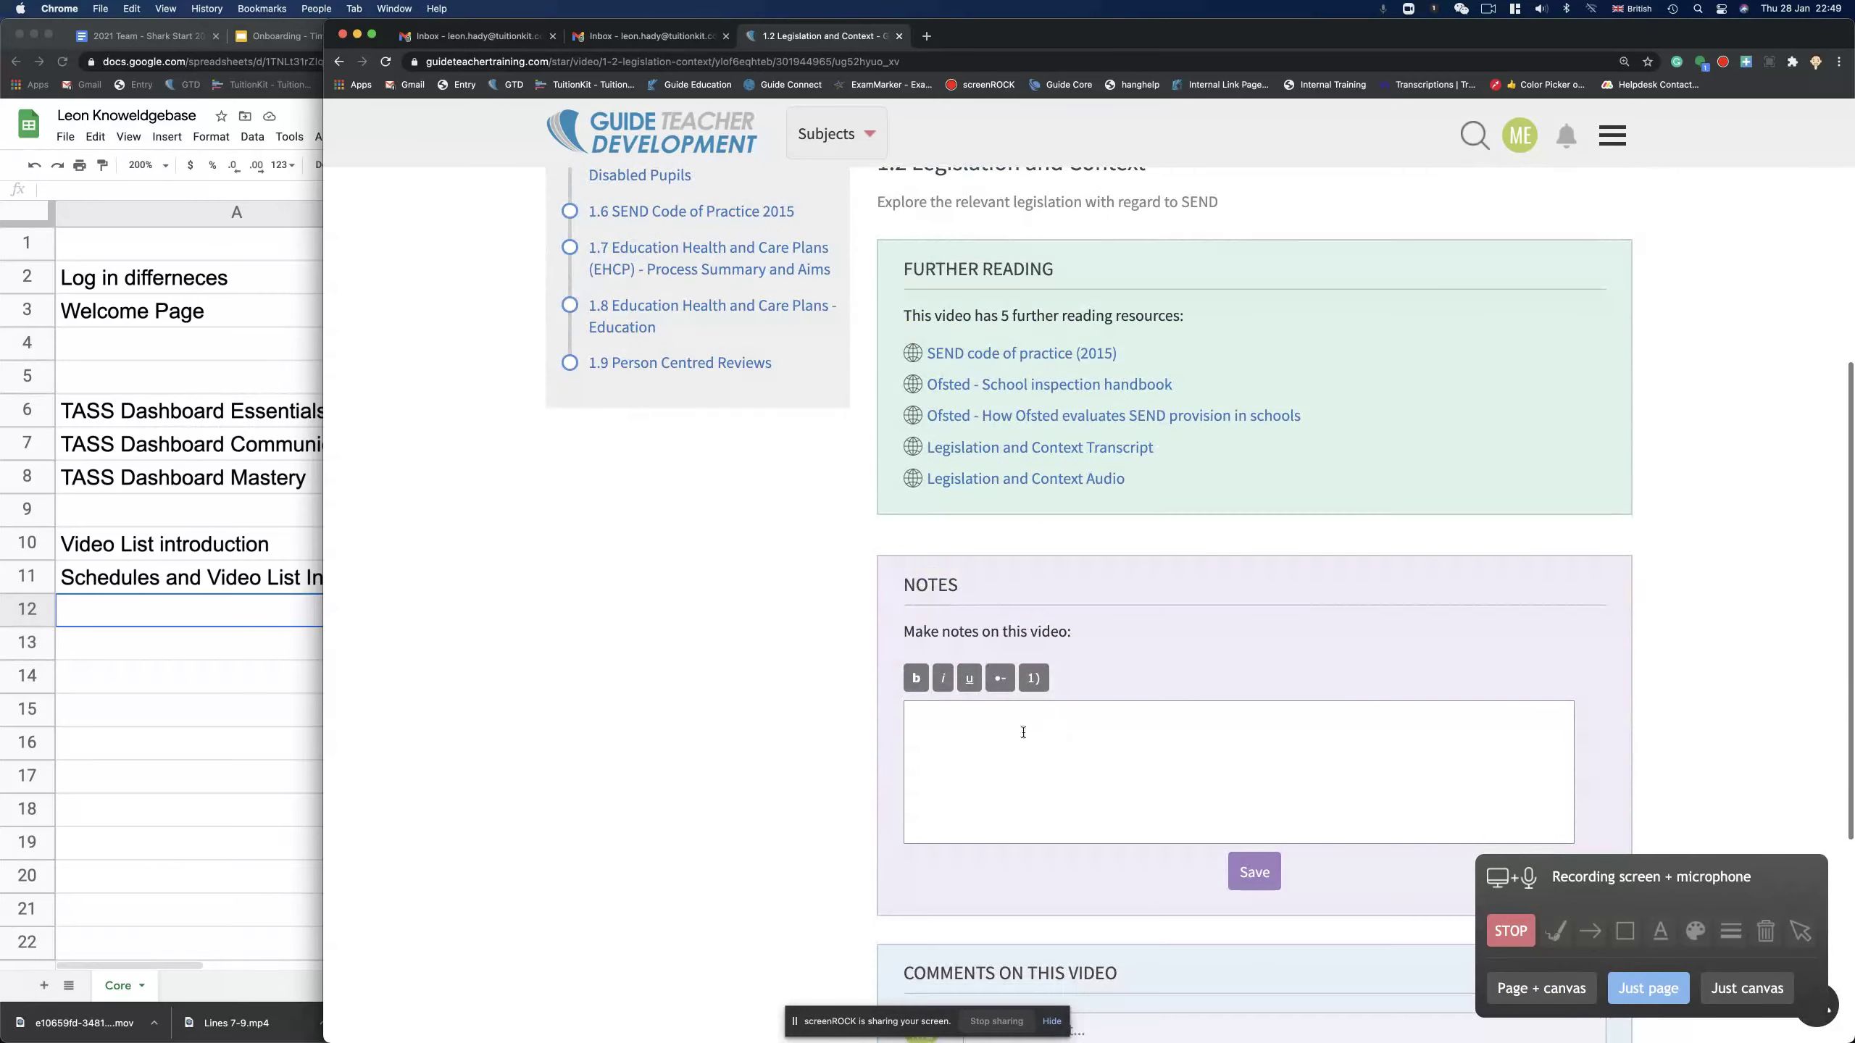
type("To y")
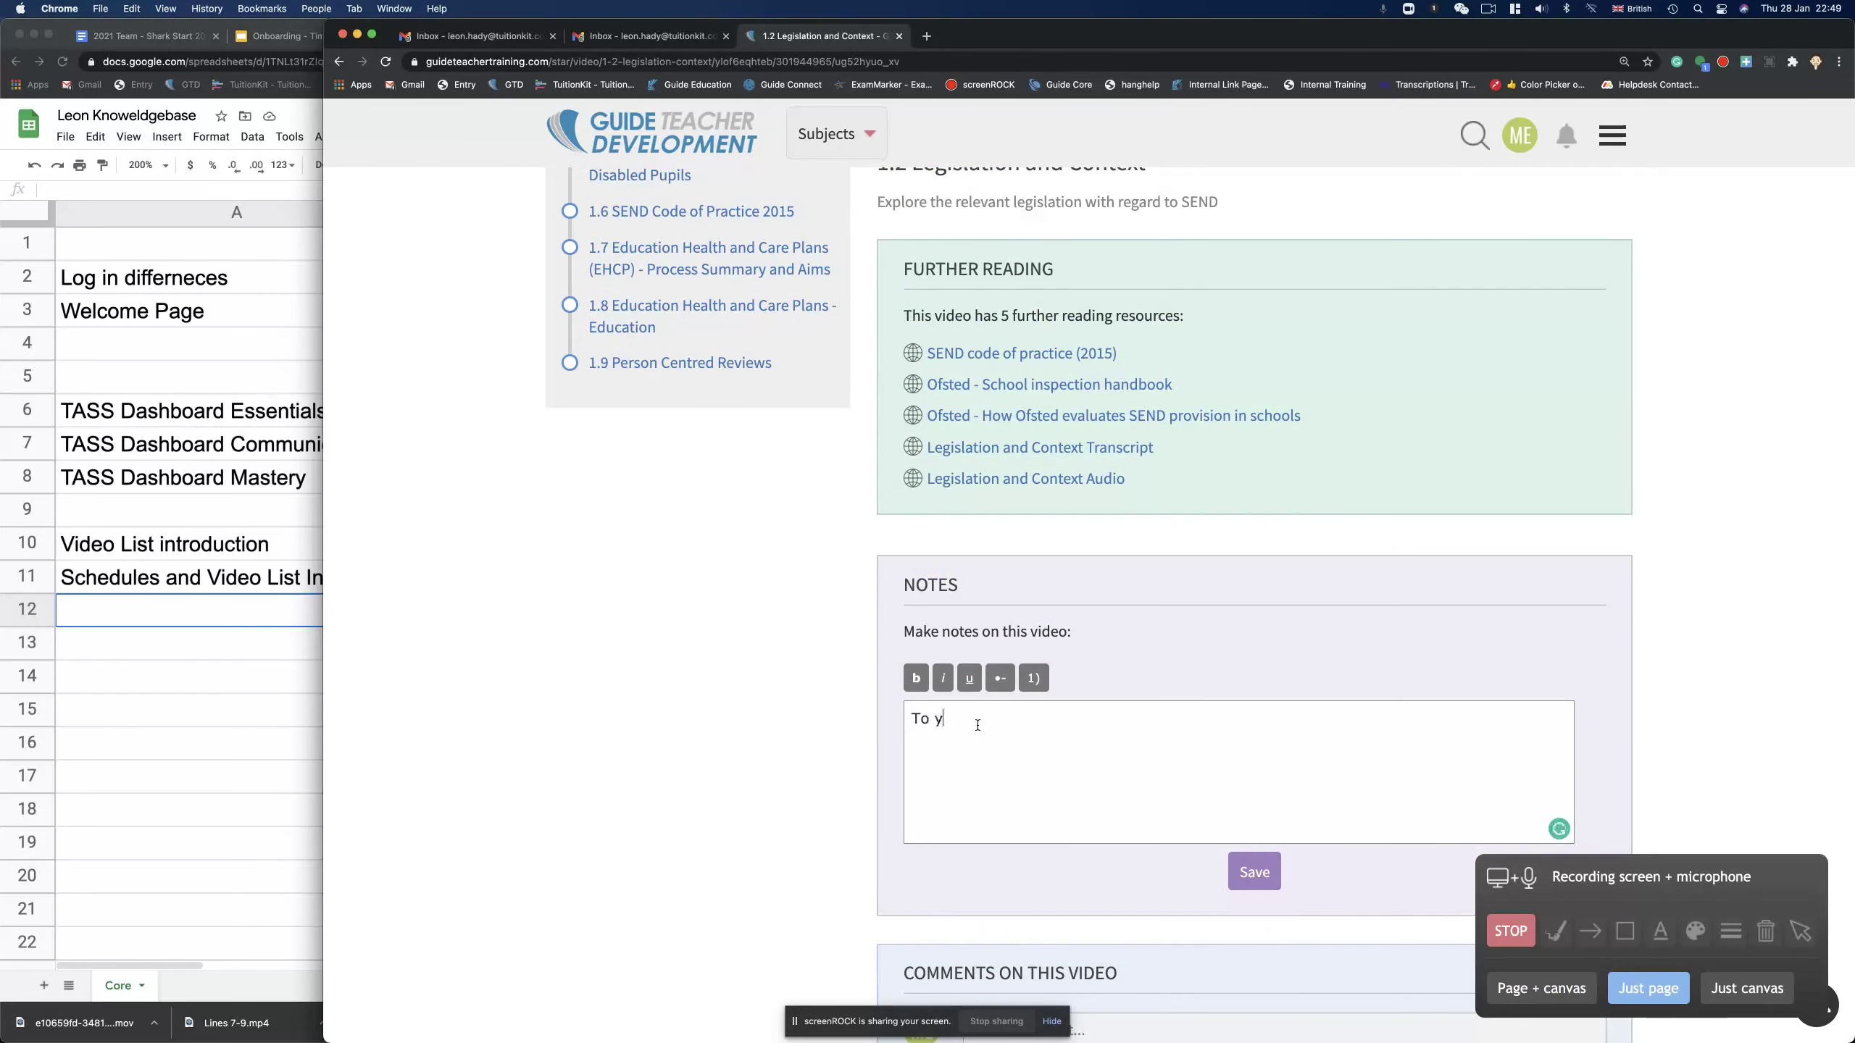
type("our self")
scroll(1081, 625, "up", 2)
scroll(1159, 725, "down", 2)
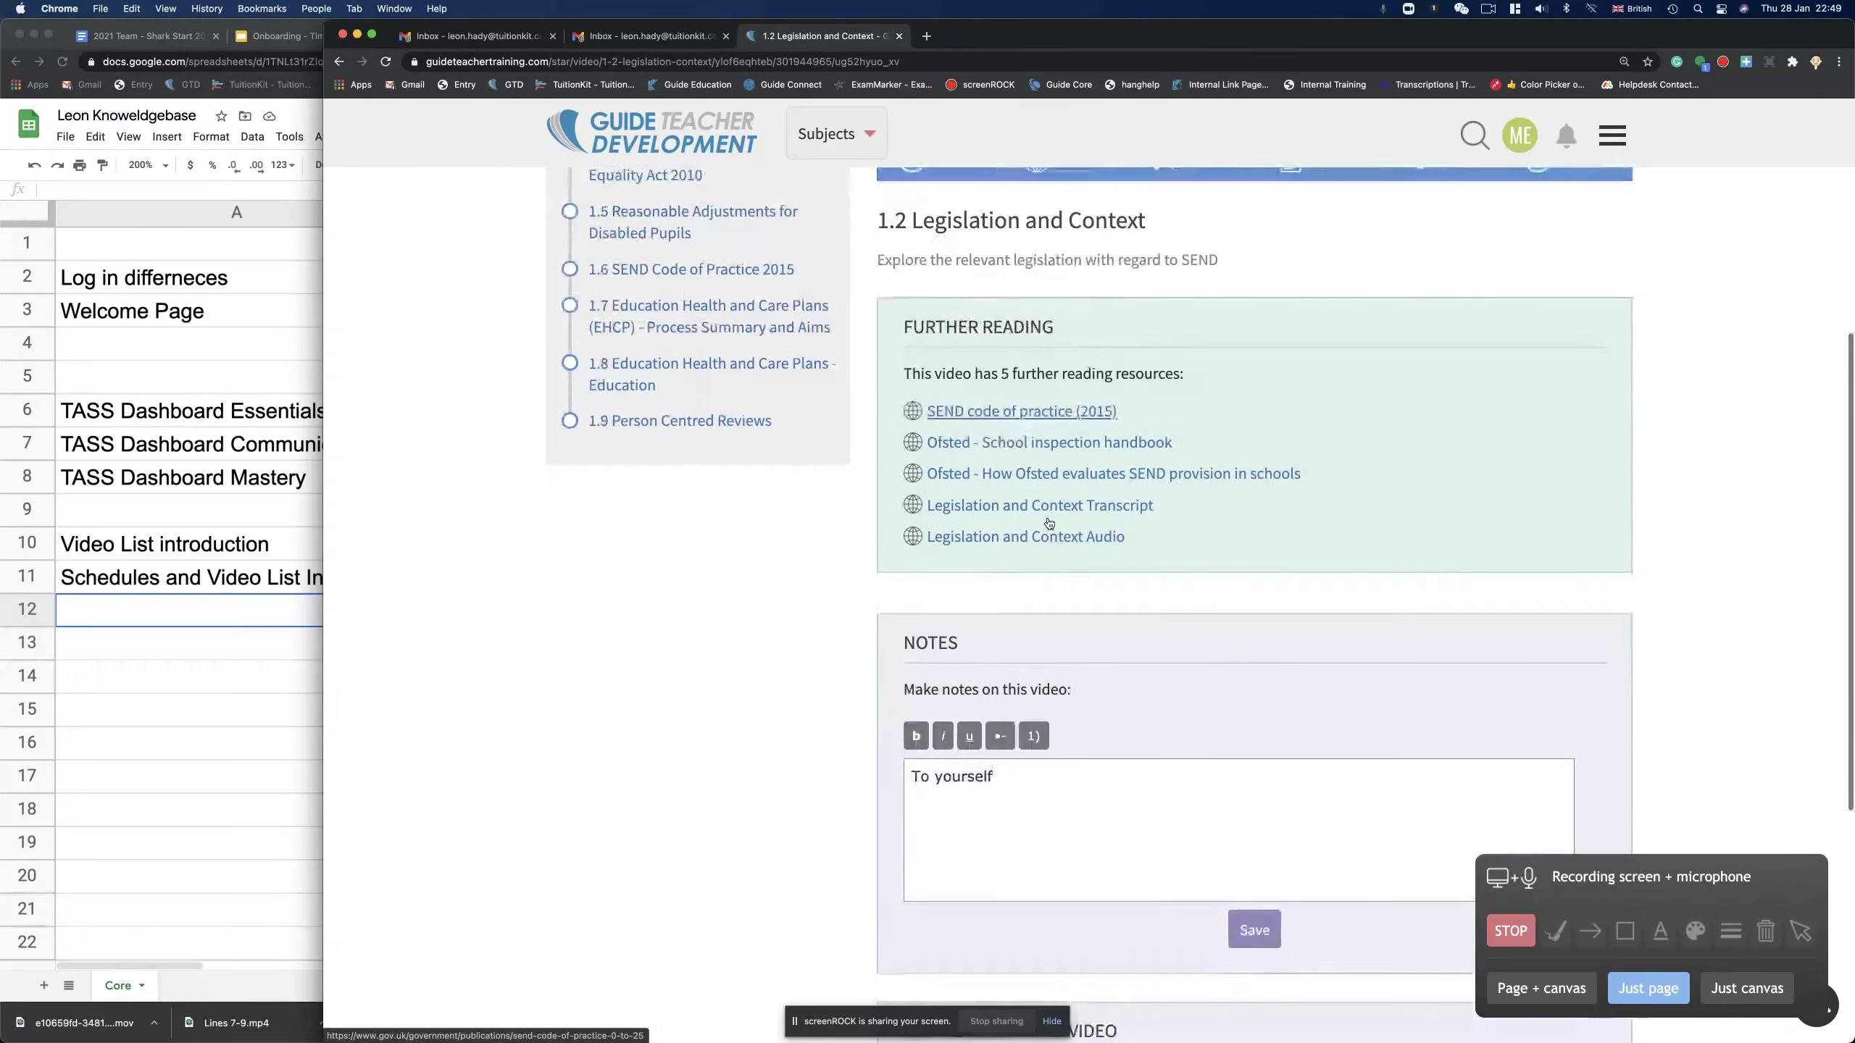
Save the 'To yourself' note on lesson 1.2 and dismiss the success dialog
left_click(1255, 852)
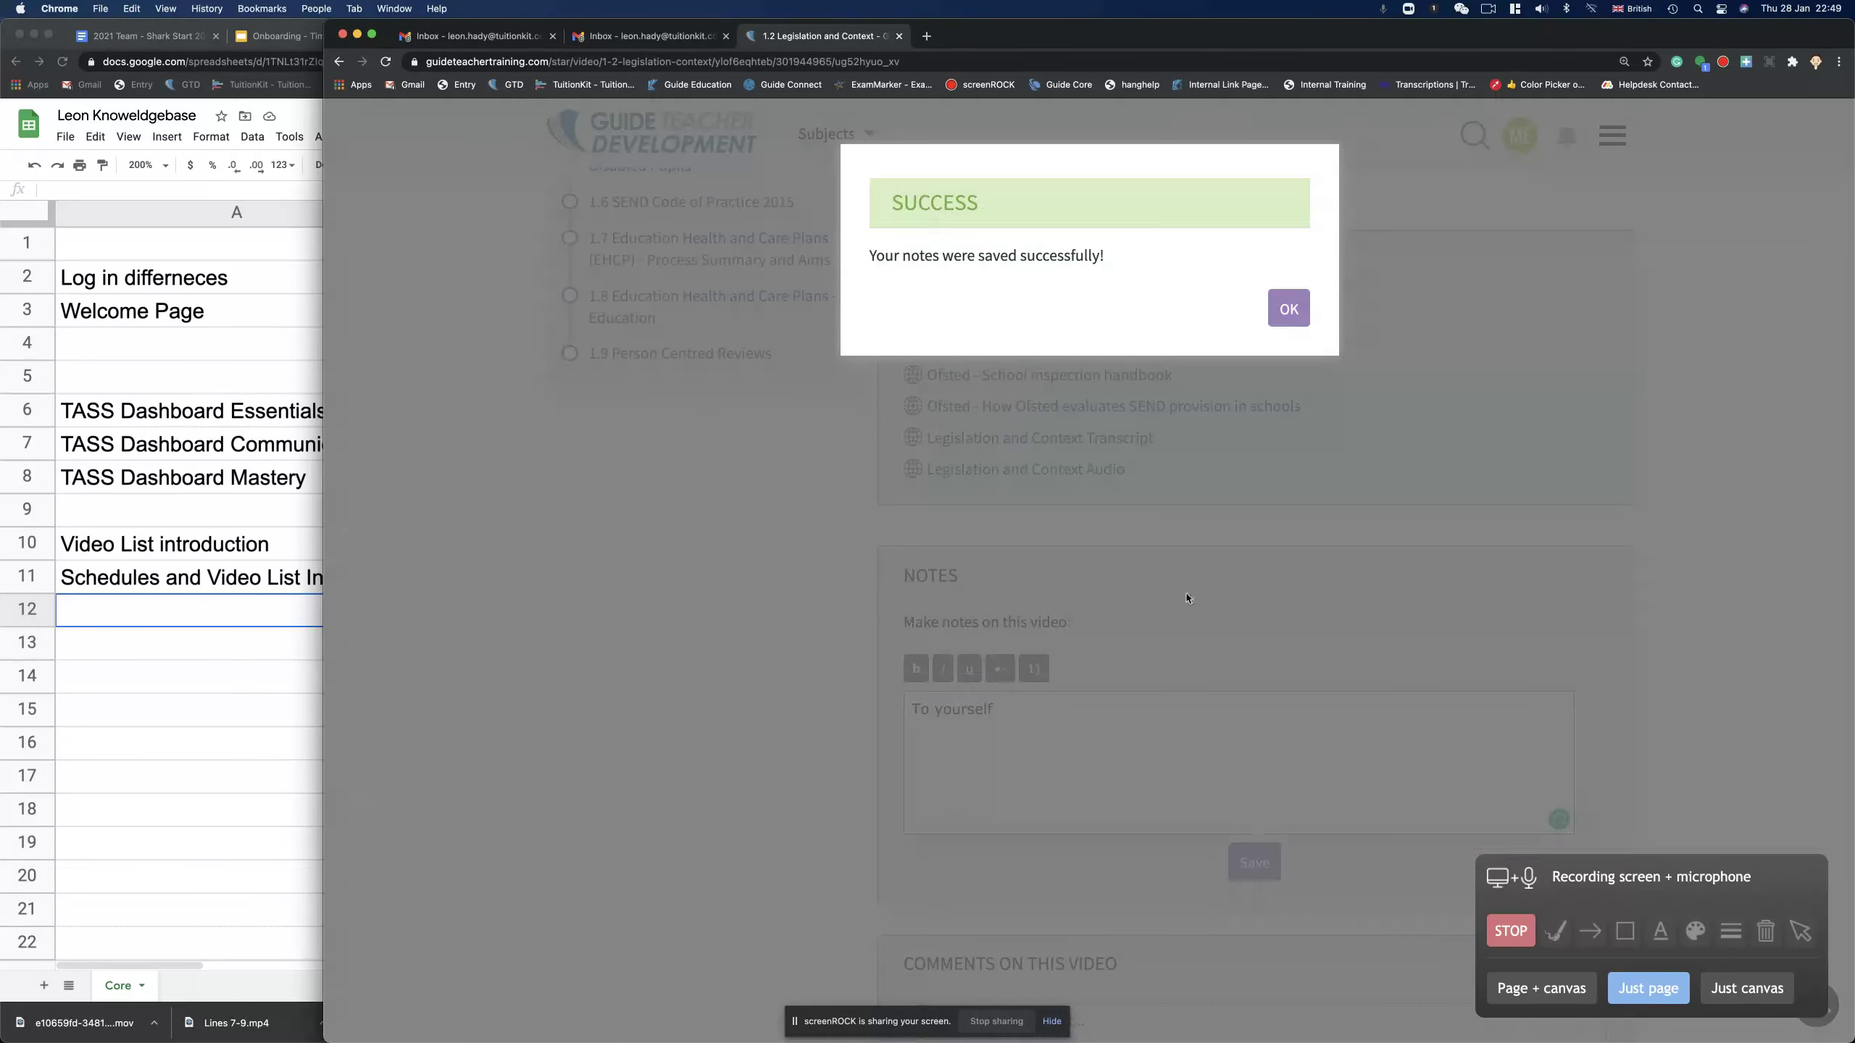
left_click(1272, 317)
scroll(1073, 638, "up", 5)
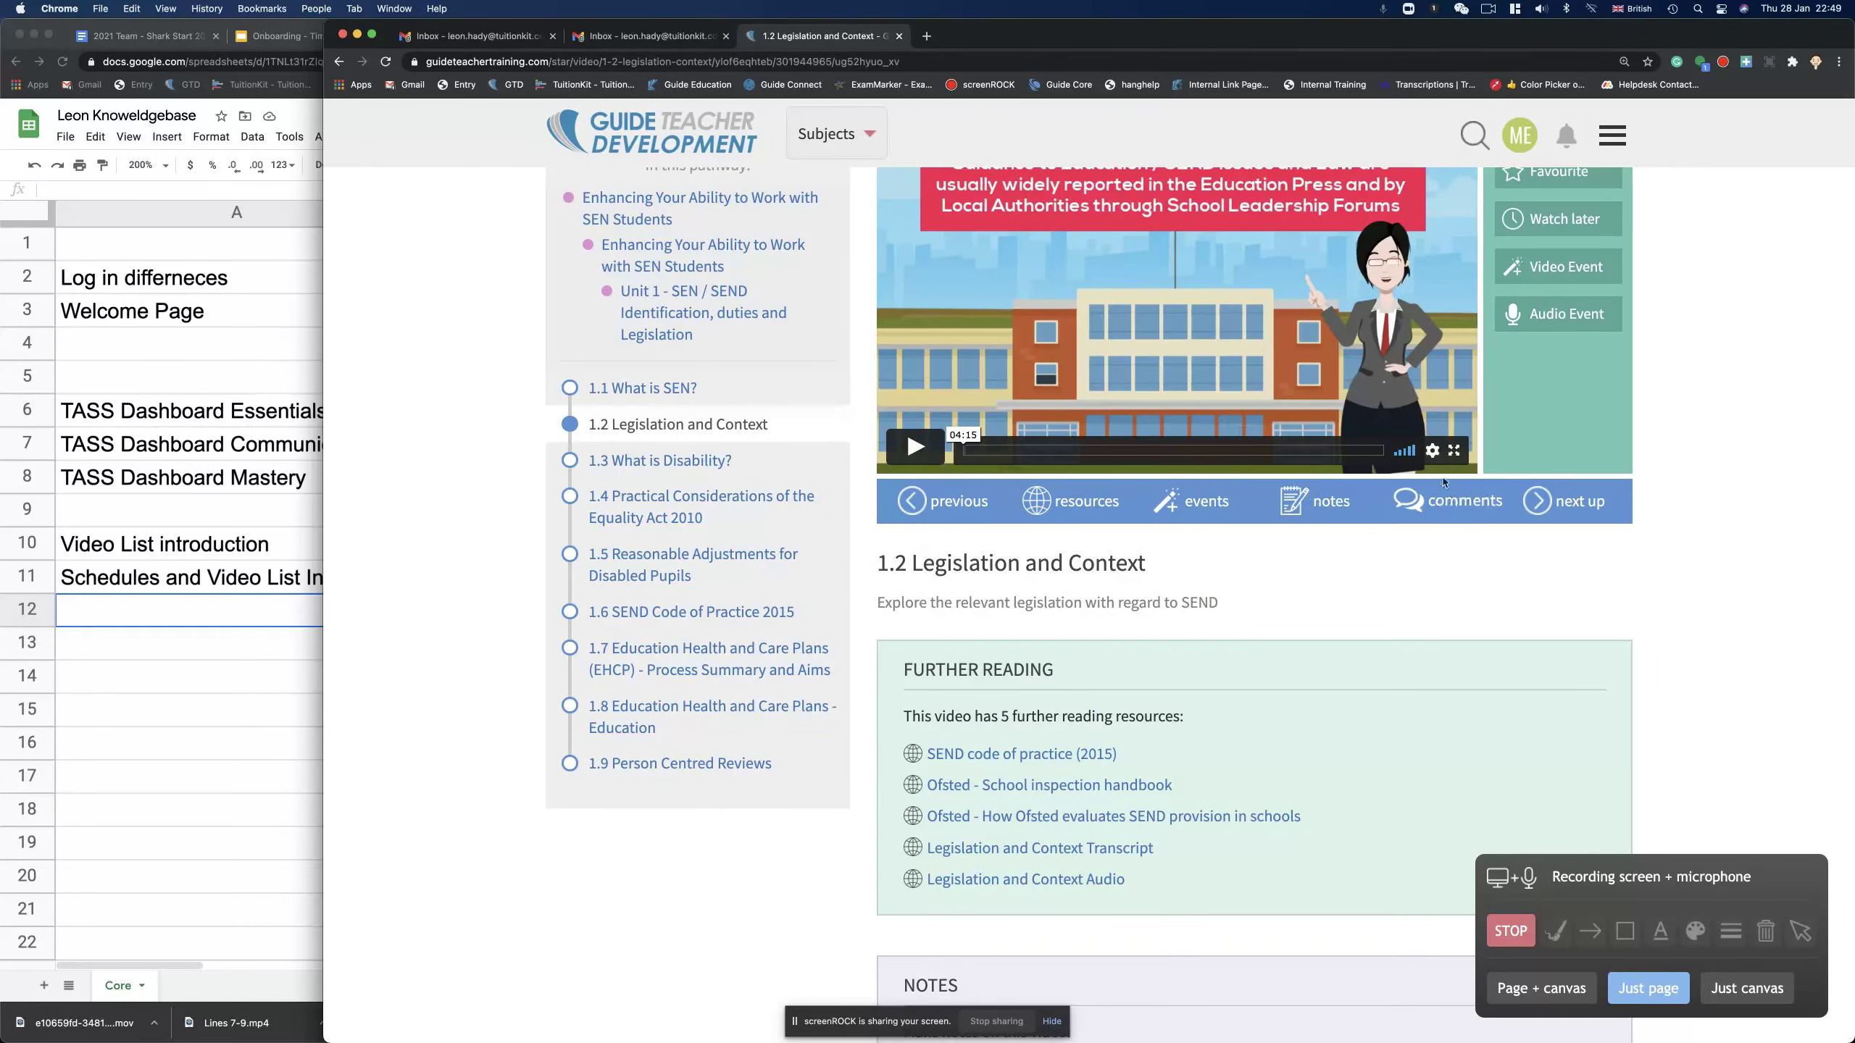
Reply 'Hello' to the Test comment in the video's comments section
left_click(1435, 499)
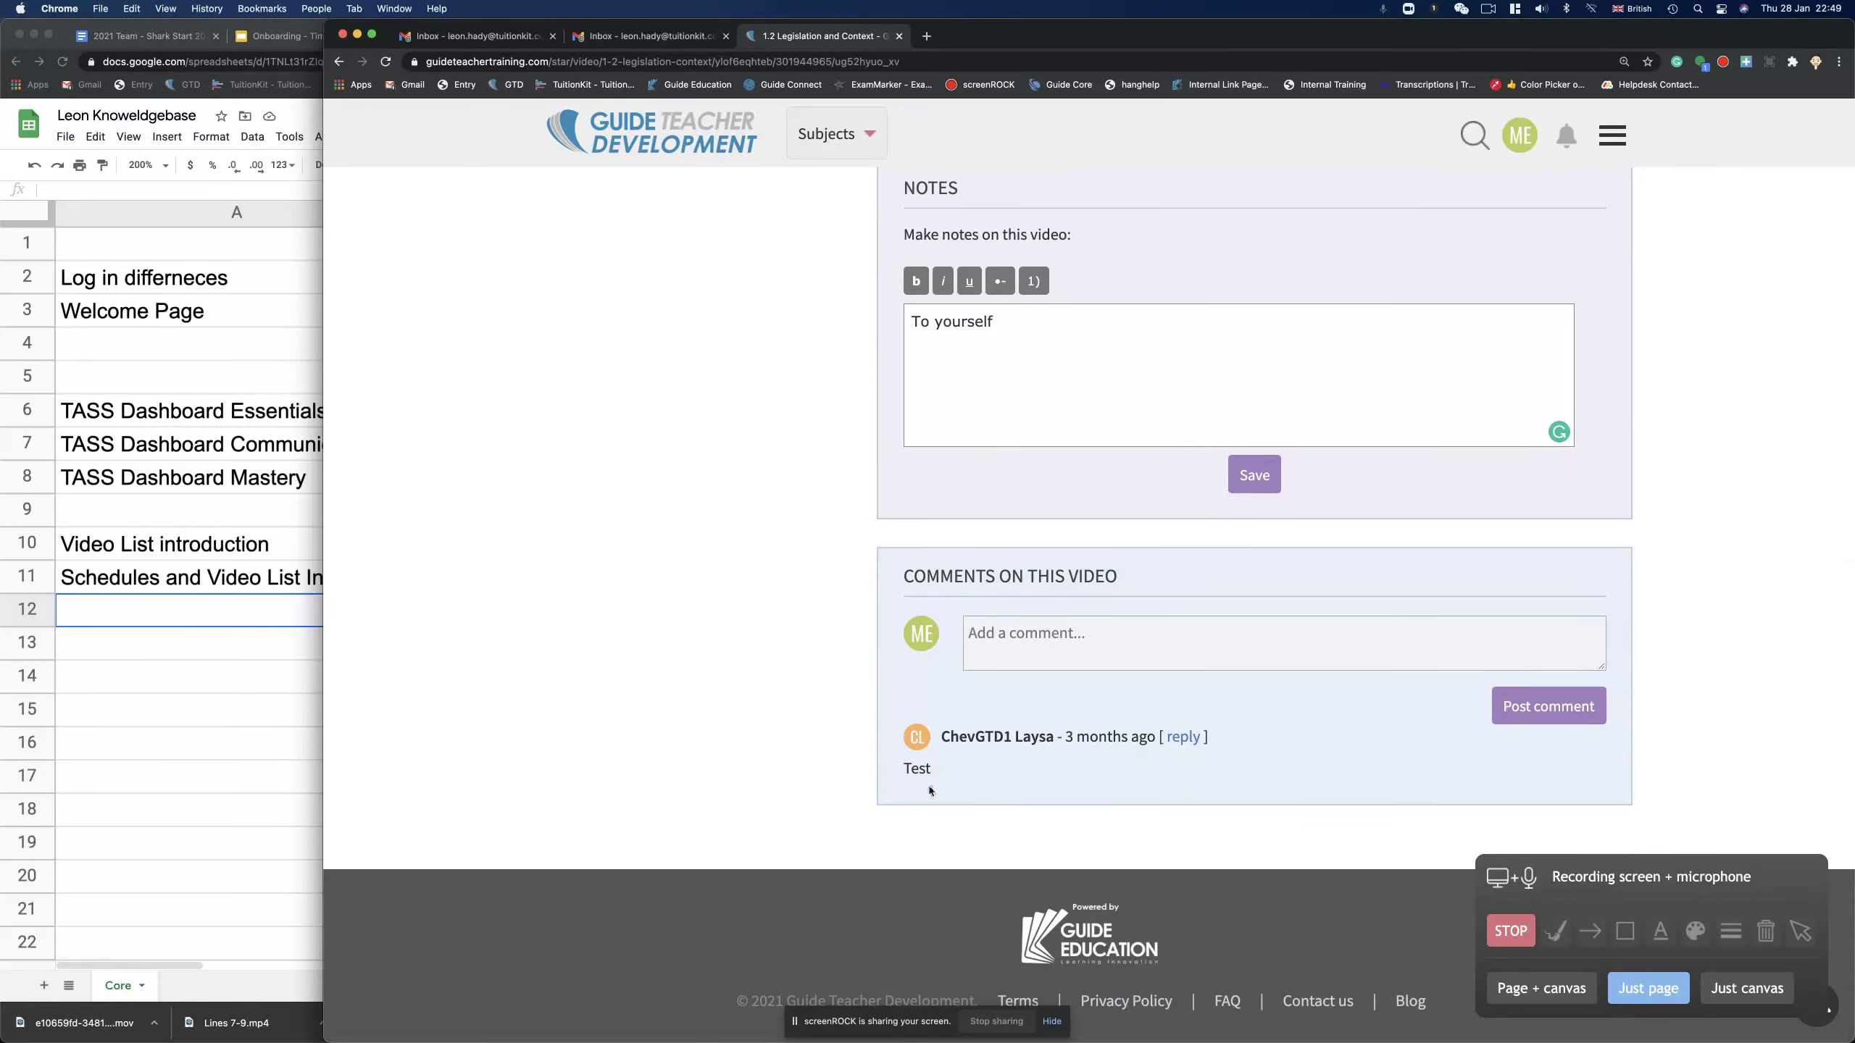
left_click(1183, 736)
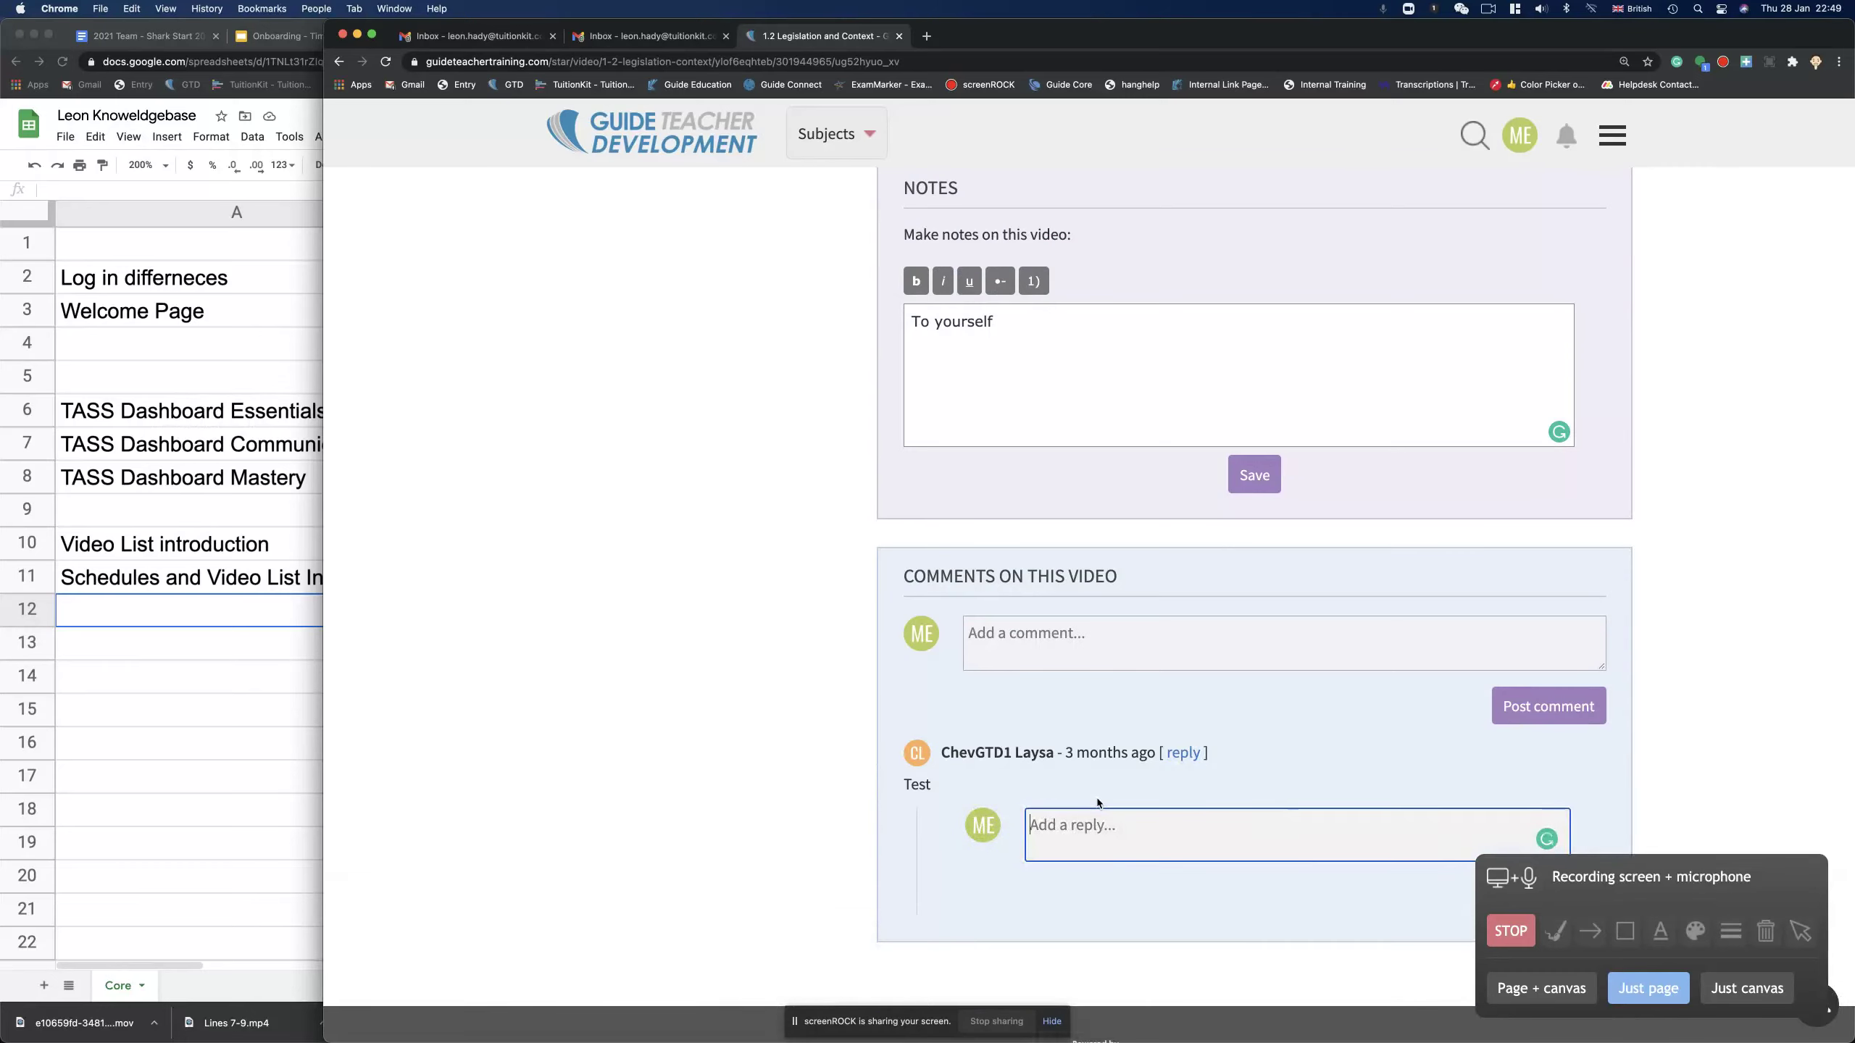
type("Hello")
scroll(1180, 816, "down", 2)
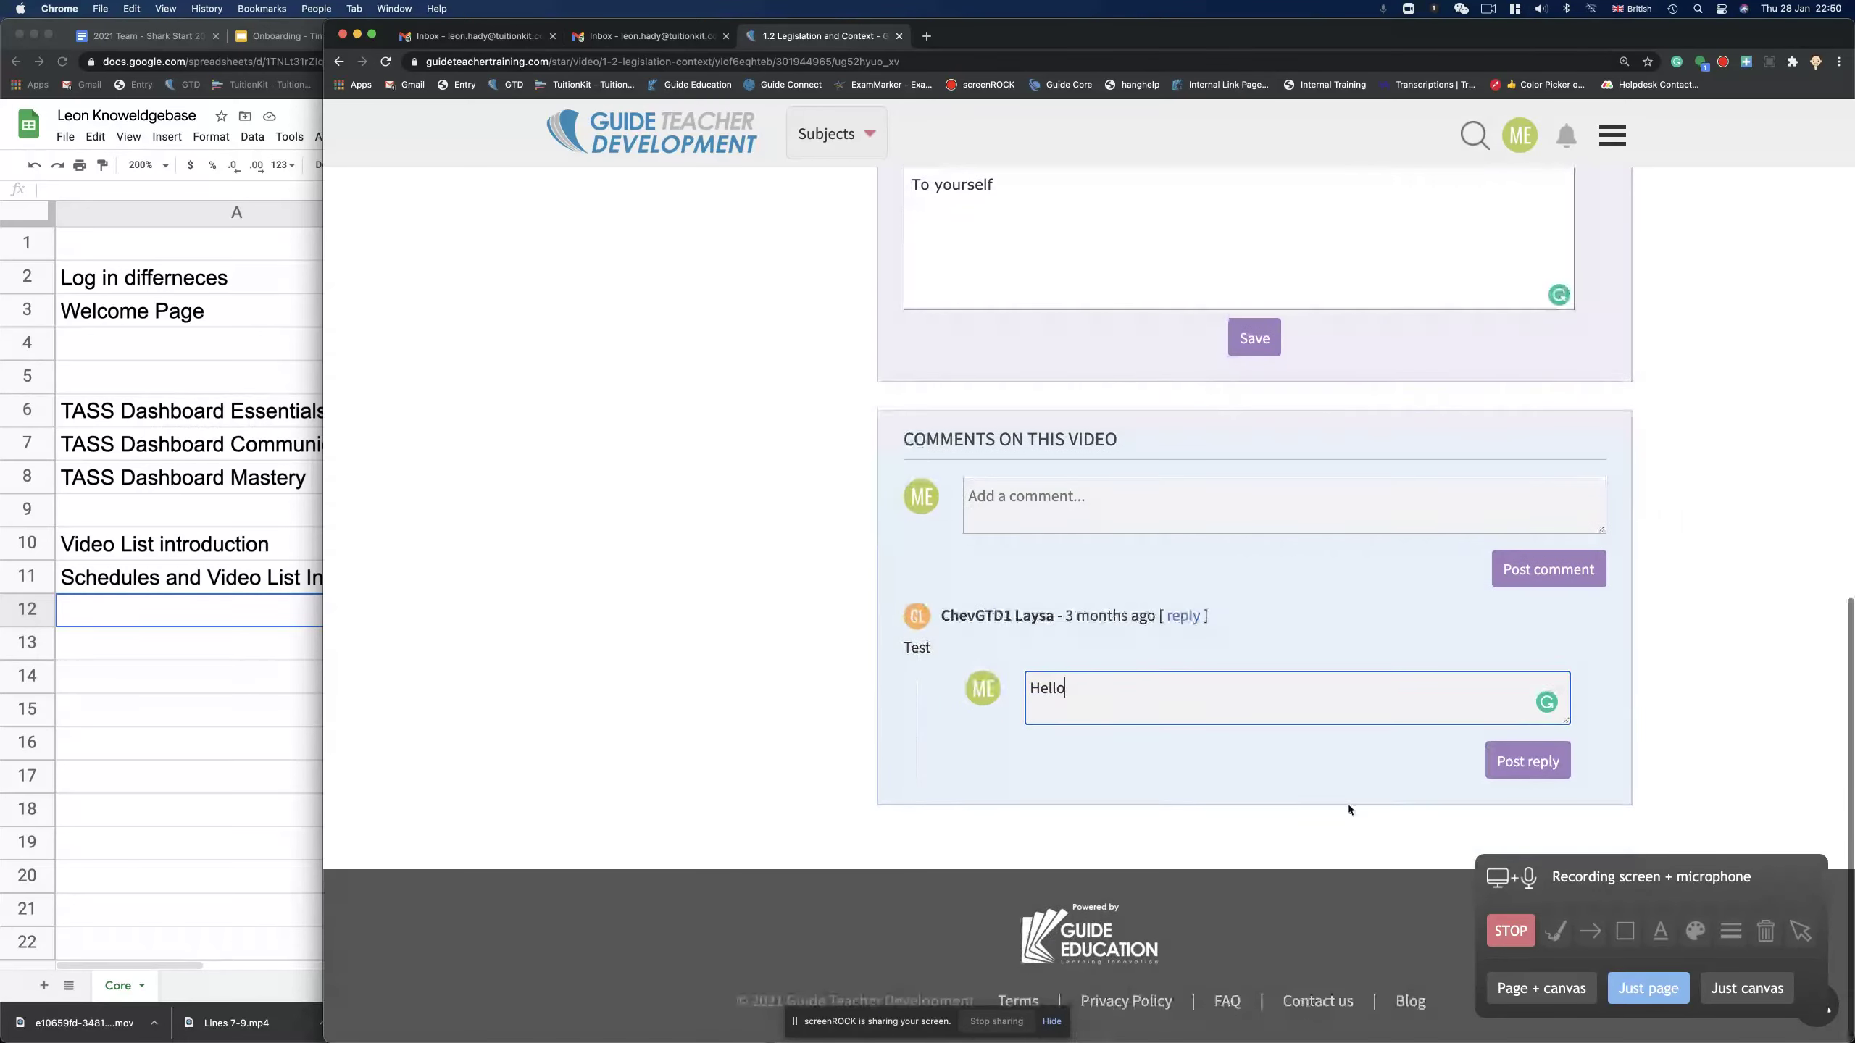
left_click(1499, 768)
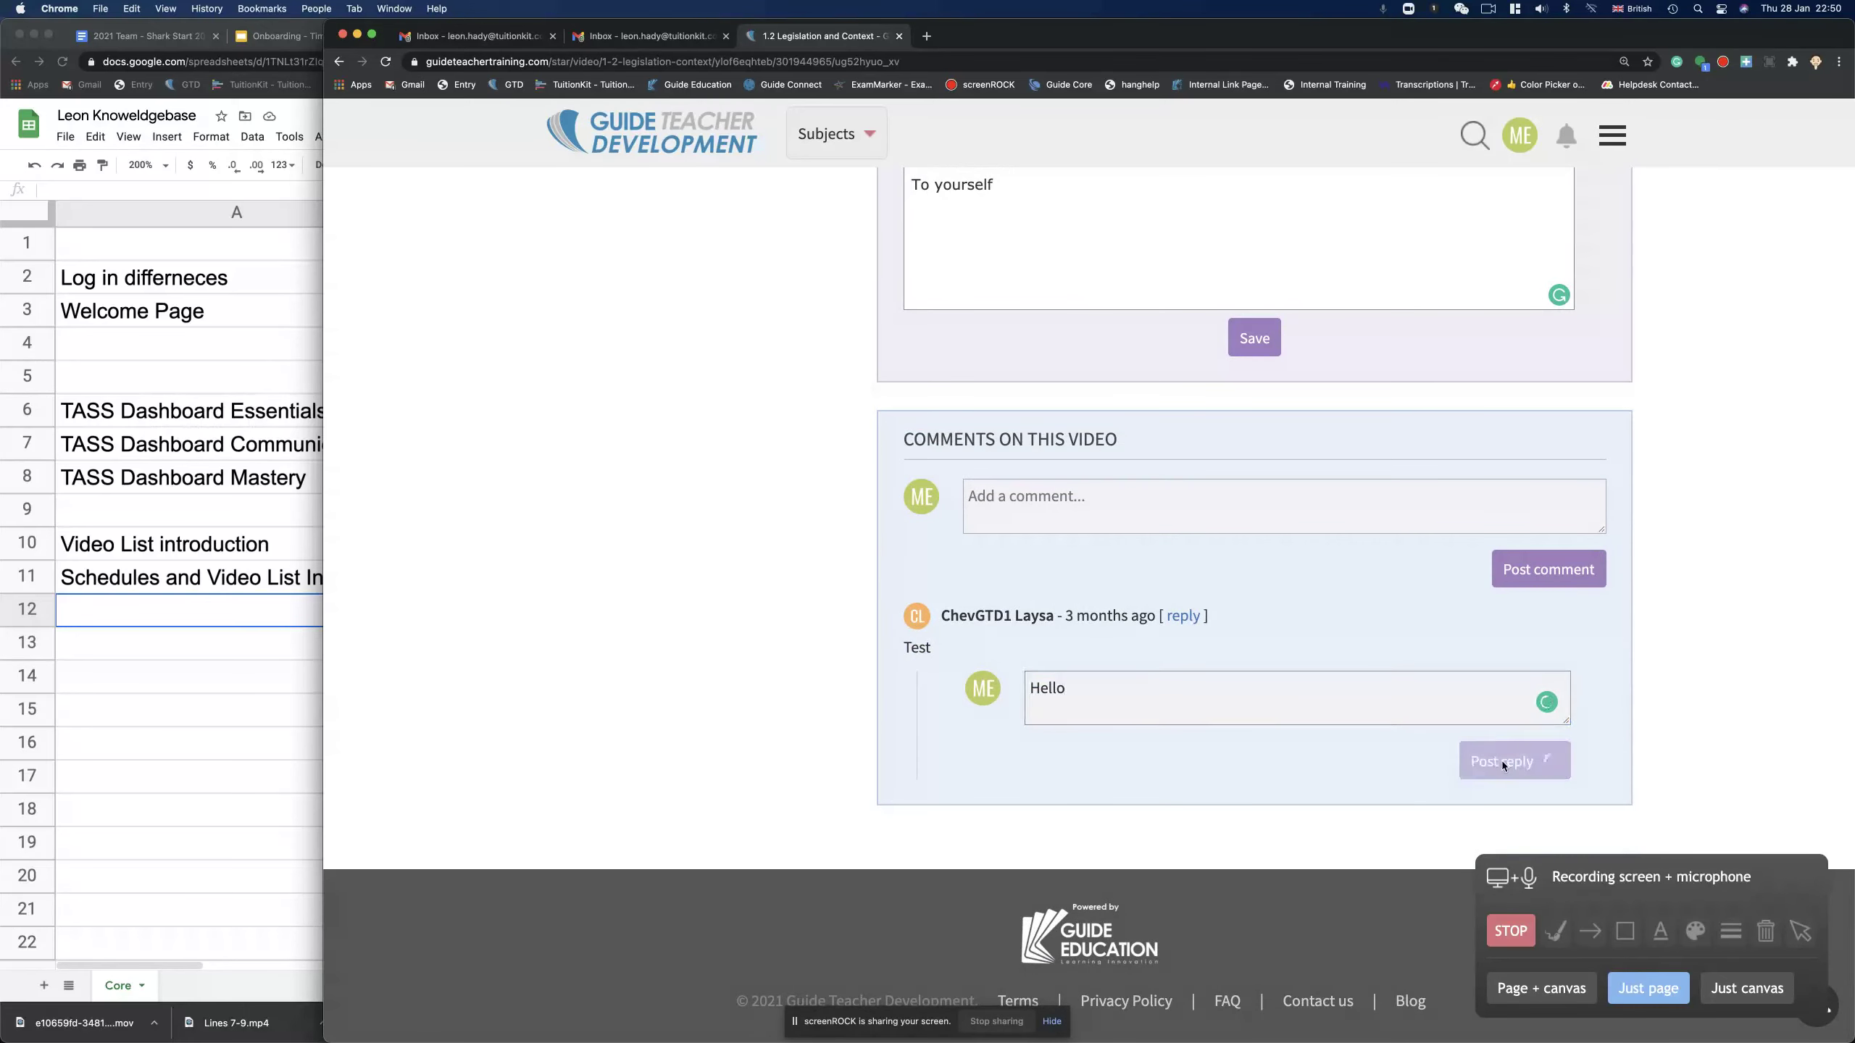
scroll(1223, 533, "up", 5)
scroll(1223, 532, "up", 3)
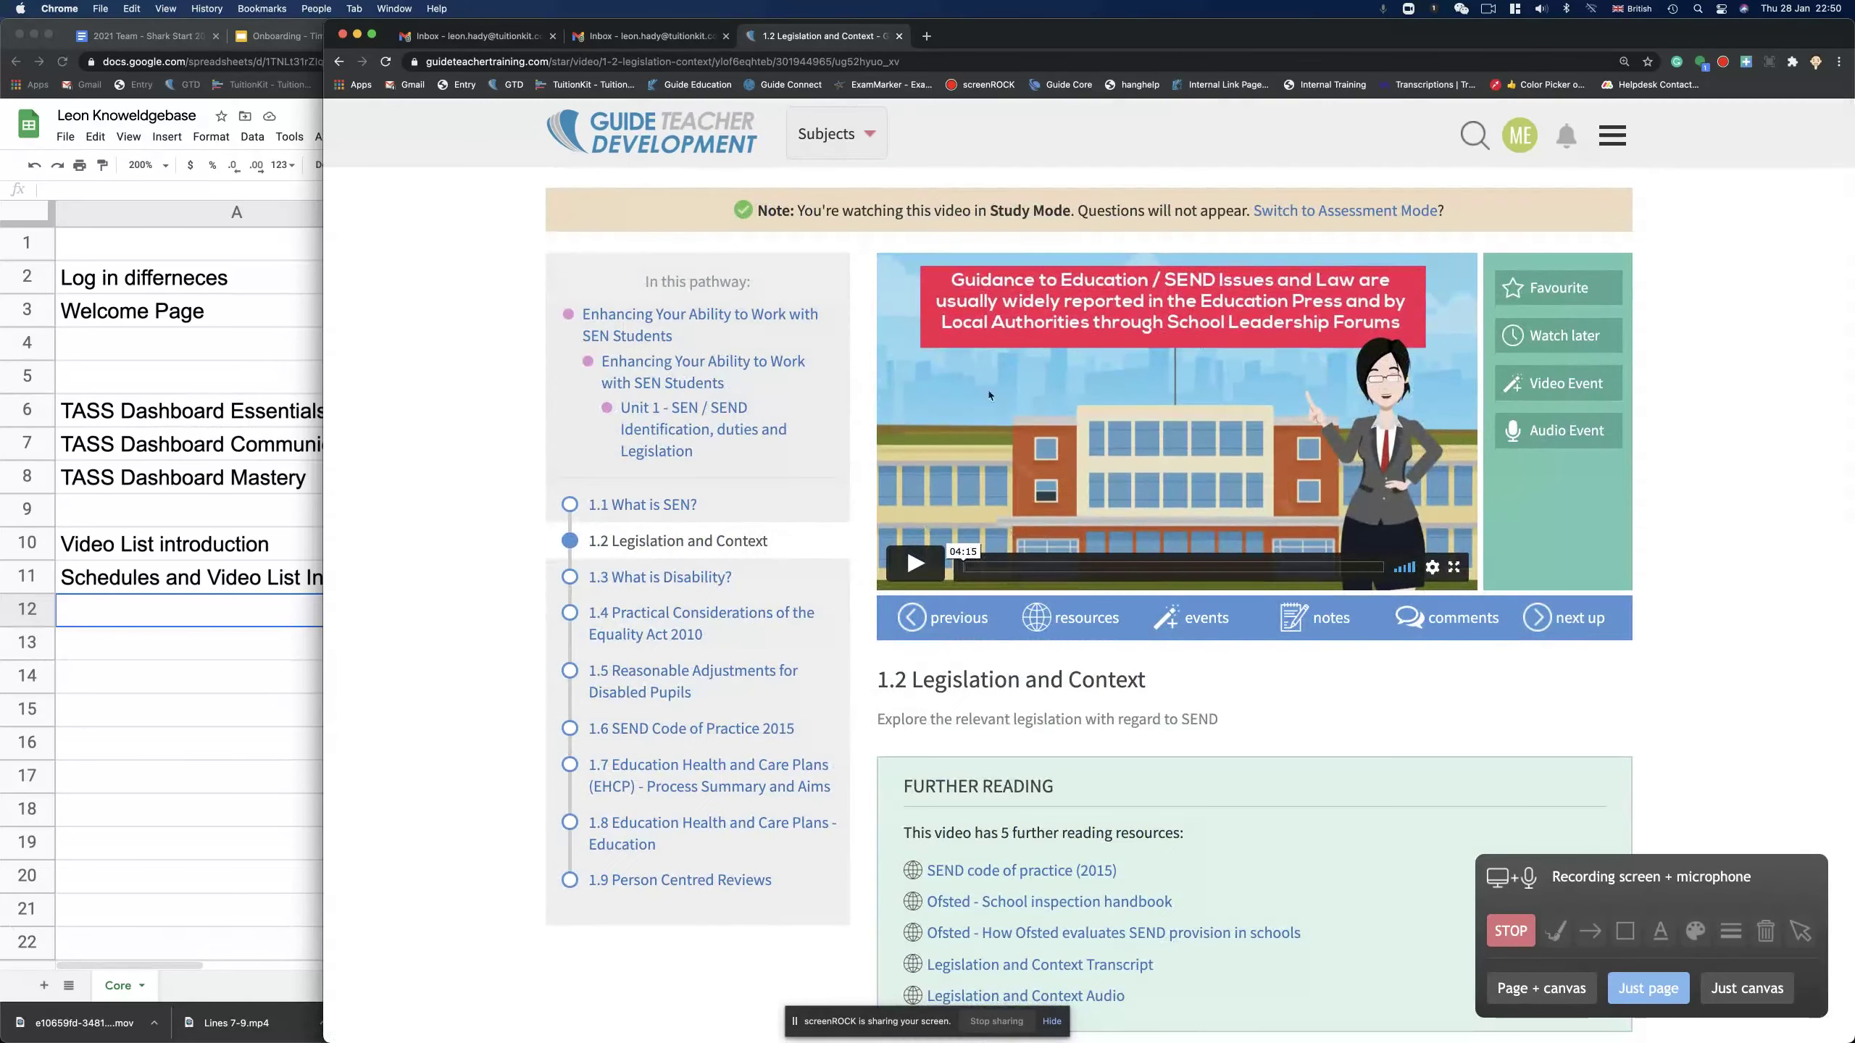